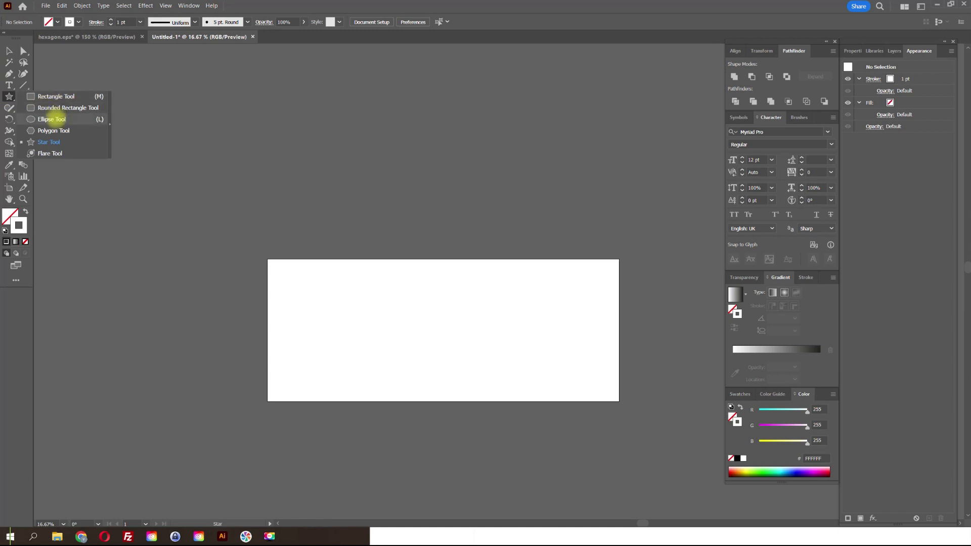
# - Draw a 508 px circle above the artboard and add a six-pointed star with radii of 25 px and 50 px beside it
pyautogui.moveTo(110, 153); pyautogui.dragTo(158, 201)
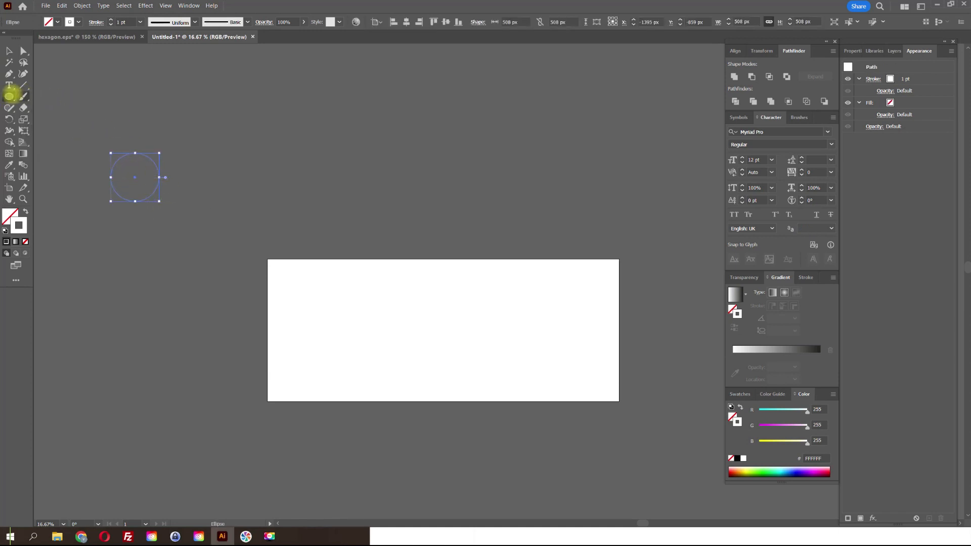
pyautogui.click(9, 96)
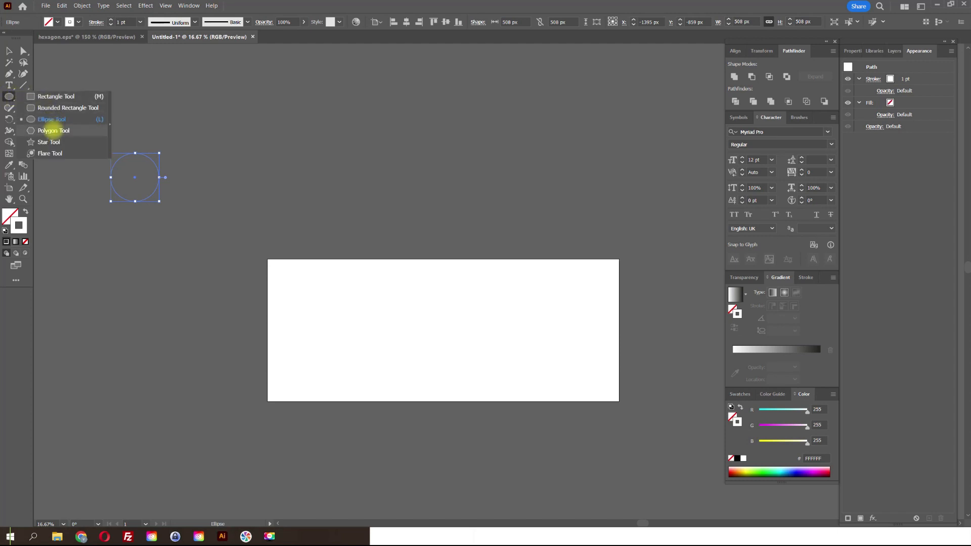
pyautogui.click(48, 136)
pyautogui.click(240, 132)
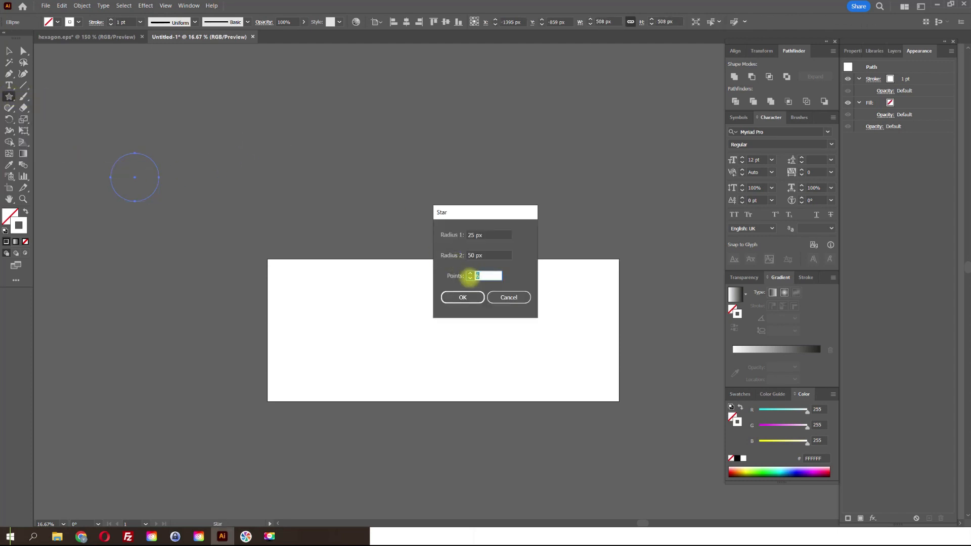
pyautogui.click(462, 298)
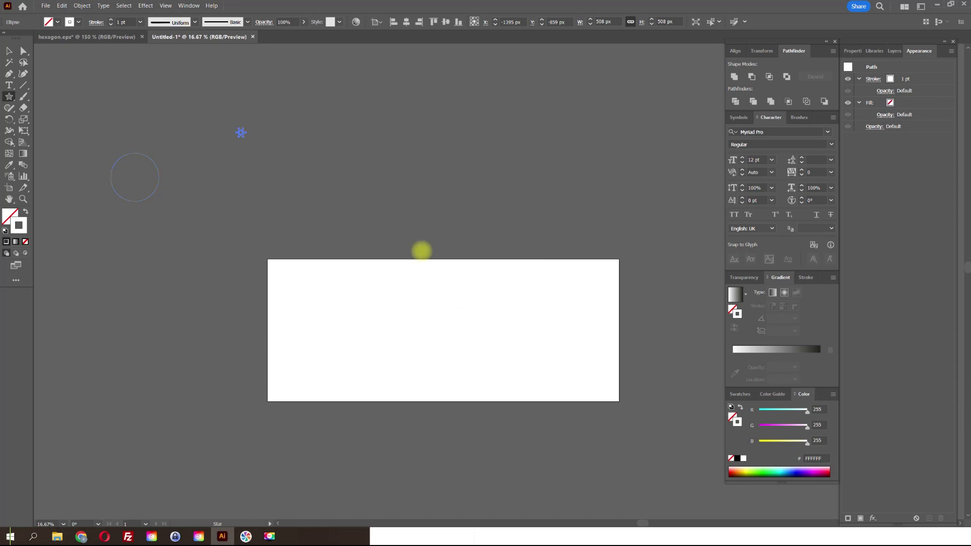
# - Enlarge the star to about 3362 px wide and align the star and circle on their horizontal and vertical centres
pyautogui.press('v')
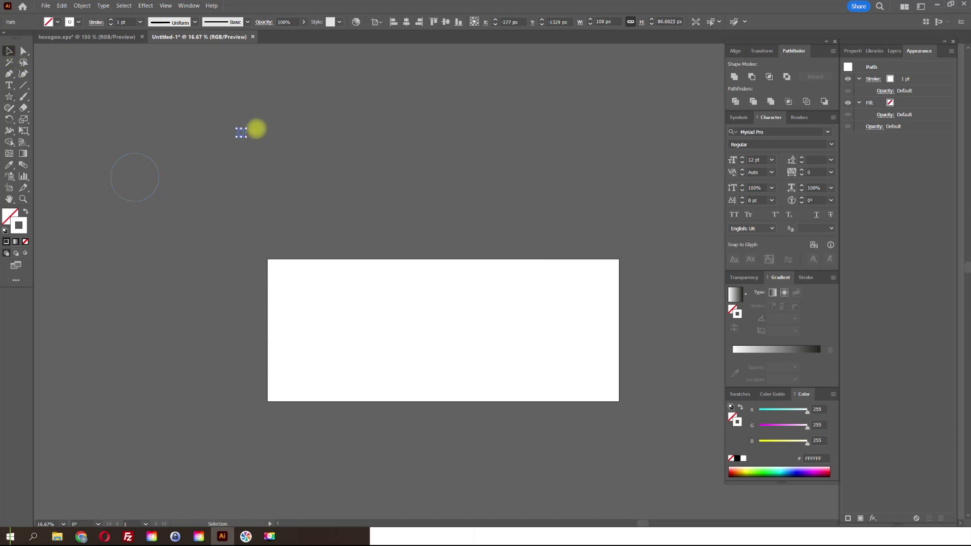
pyautogui.moveTo(246, 129); pyautogui.dragTo(394, 64)
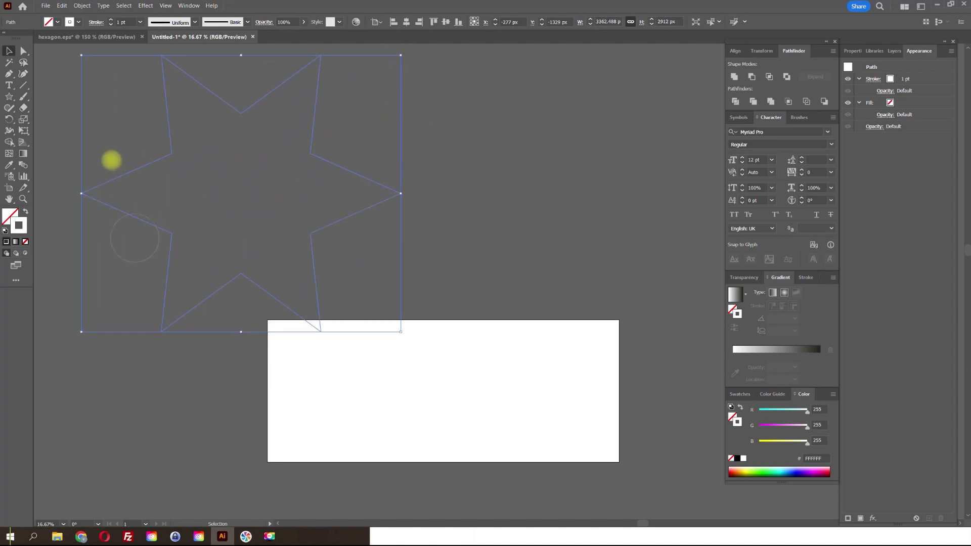
pyautogui.moveTo(112, 160); pyautogui.dragTo(218, 275)
pyautogui.click(407, 22)
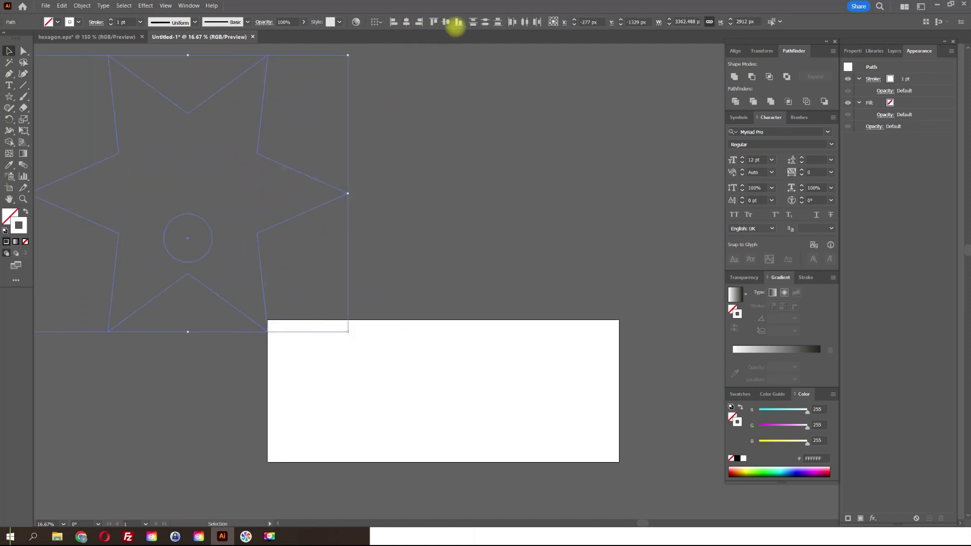
pyautogui.click(445, 21)
# - Shrink the star around its centre to about 2630 px wide and round all its corners to a radius of about 218 px
pyautogui.moveTo(352, 134); pyautogui.dragTo(471, 134)
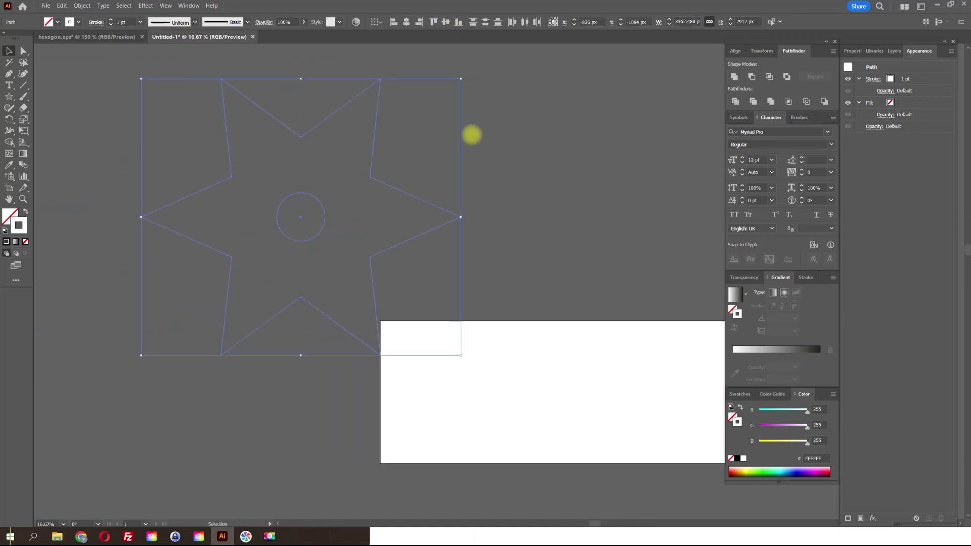
pyautogui.moveTo(461, 78); pyautogui.dragTo(425, 108)
pyautogui.click(24, 52)
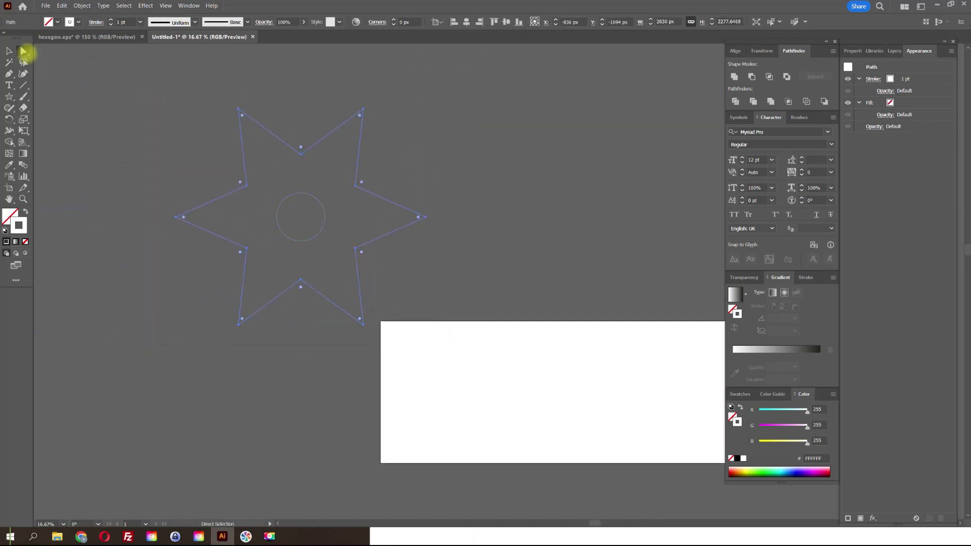
pyautogui.moveTo(359, 115); pyautogui.dragTo(338, 152)
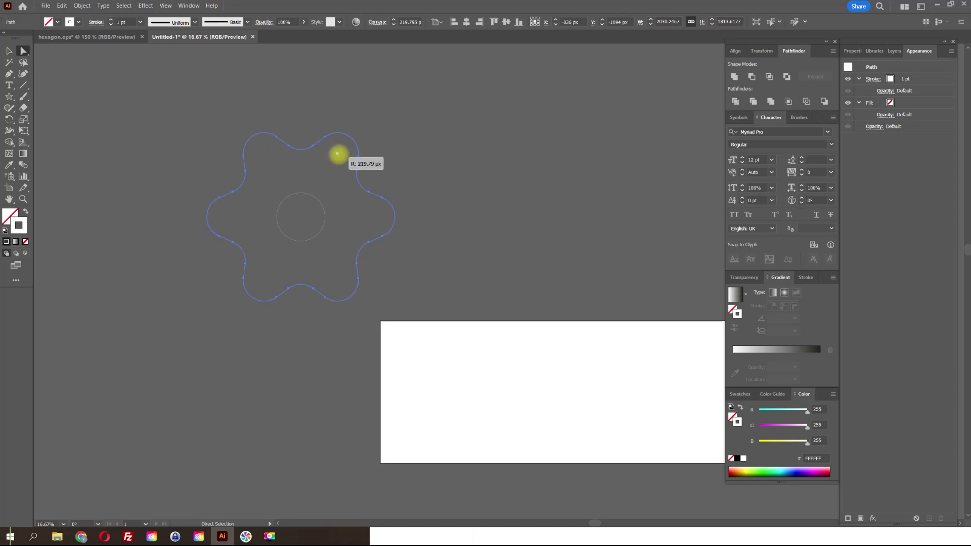
pyautogui.moveTo(338, 152); pyautogui.dragTo(337, 153)
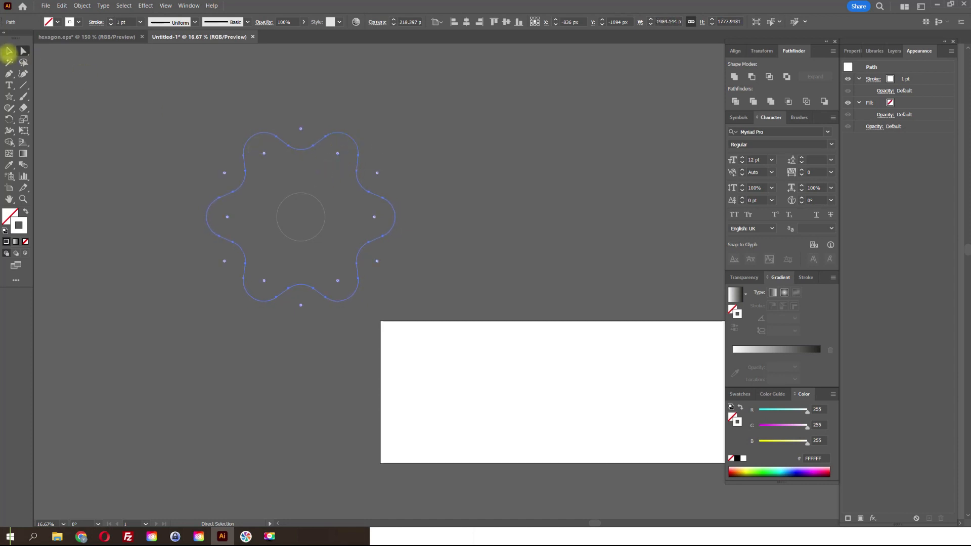
# - Enlarge the inner circle around its centre so it fills more of the rounded star
pyautogui.click(8, 50)
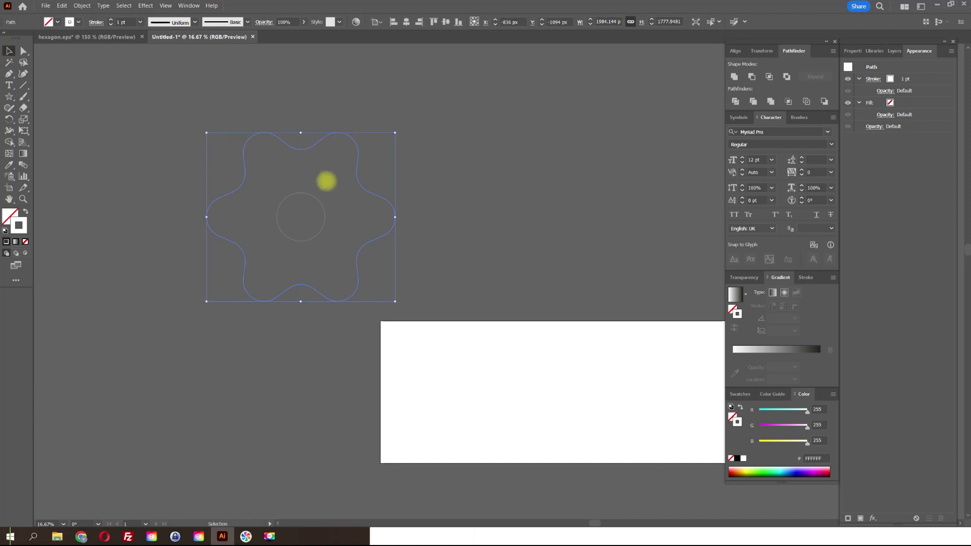
pyautogui.click(325, 203)
pyautogui.moveTo(325, 192); pyautogui.dragTo(342, 180)
# - Scale the rounded star and its circle down together to about 971 px wide and 870 px high
pyautogui.click(368, 188)
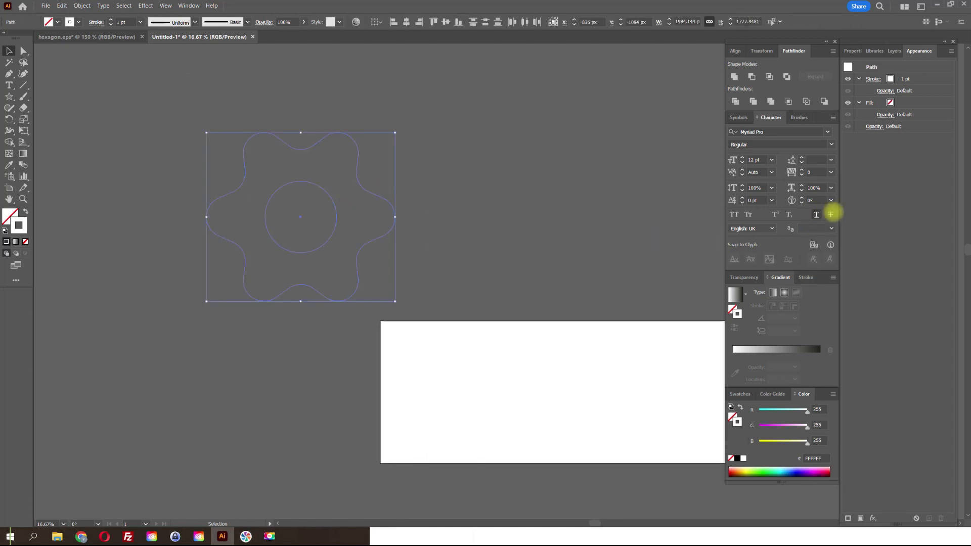
pyautogui.click(806, 277)
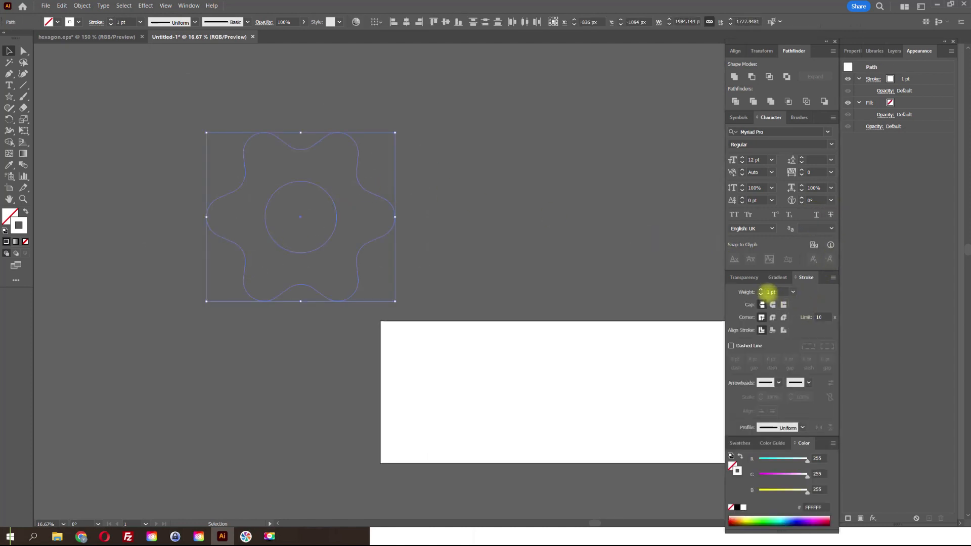
pyautogui.moveTo(417, 188); pyautogui.dragTo(326, 188)
pyautogui.moveTo(289, 124); pyautogui.dragTo(242, 167)
pyautogui.scroll(1, 203, 205)
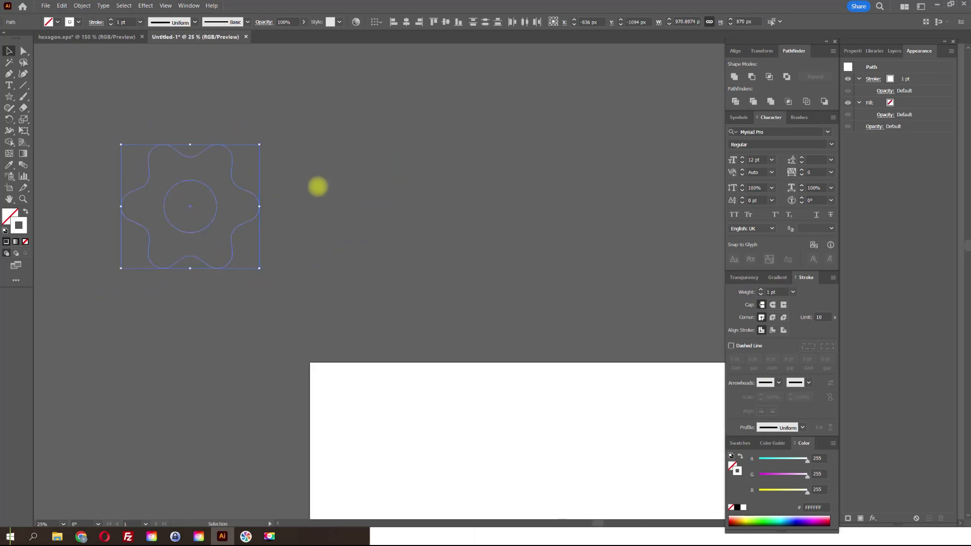
# - Duplicate the rounded star and circle horizontally, leaving the original pair beside the copy
pyautogui.moveTo(241, 188); pyautogui.dragTo(542, 199)
pyautogui.click(450, 171)
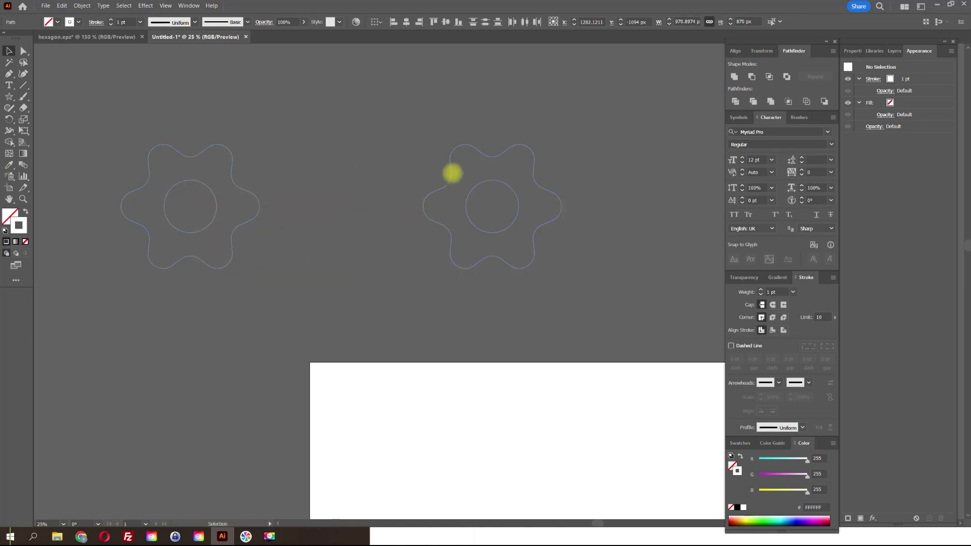
pyautogui.hscroll(4, 457, 188)
pyautogui.scroll(5, 431, 203)
pyautogui.scroll(-1, 429, 204)
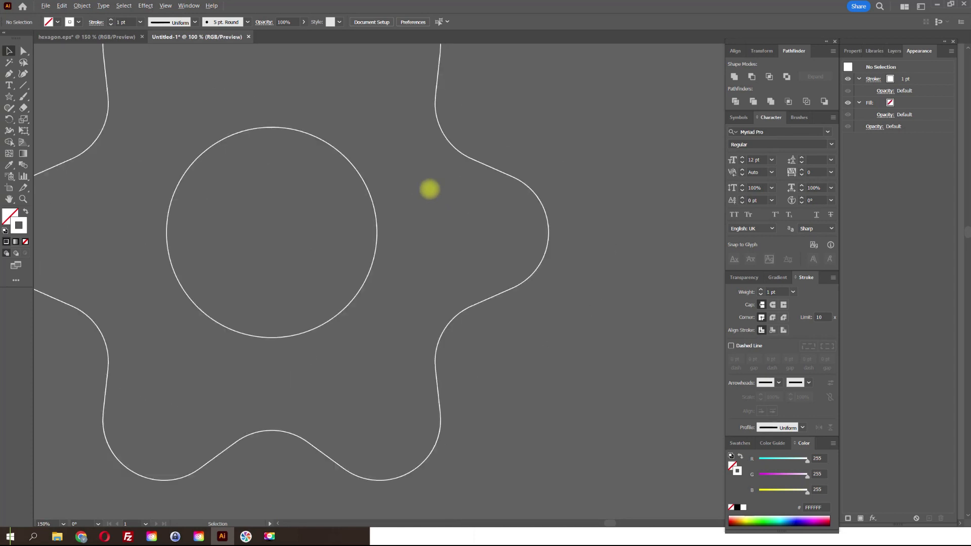
# - Blend the copied star outline with its inner circle using 15 specified steps
pyautogui.click(269, 268)
pyautogui.scroll(-2, 305, 241)
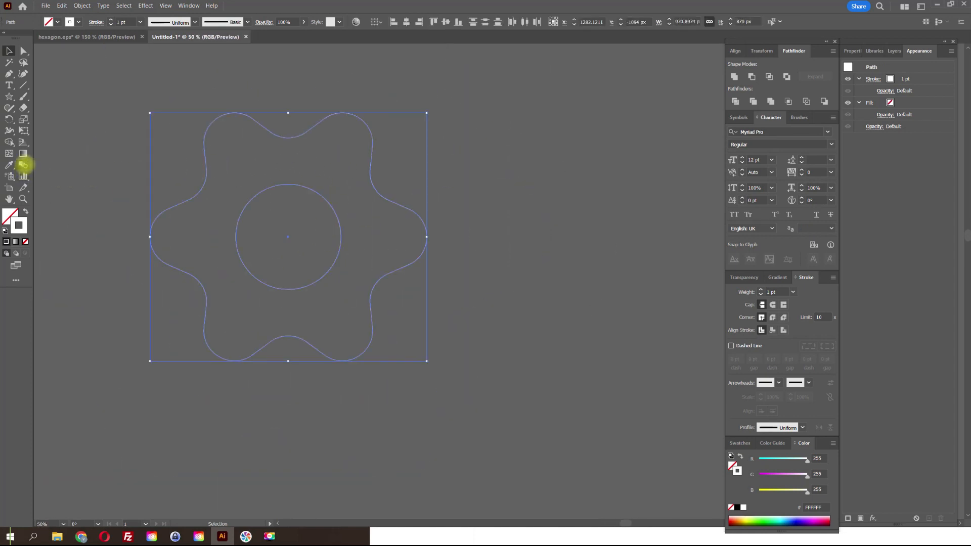
pyautogui.doubleClick(23, 165)
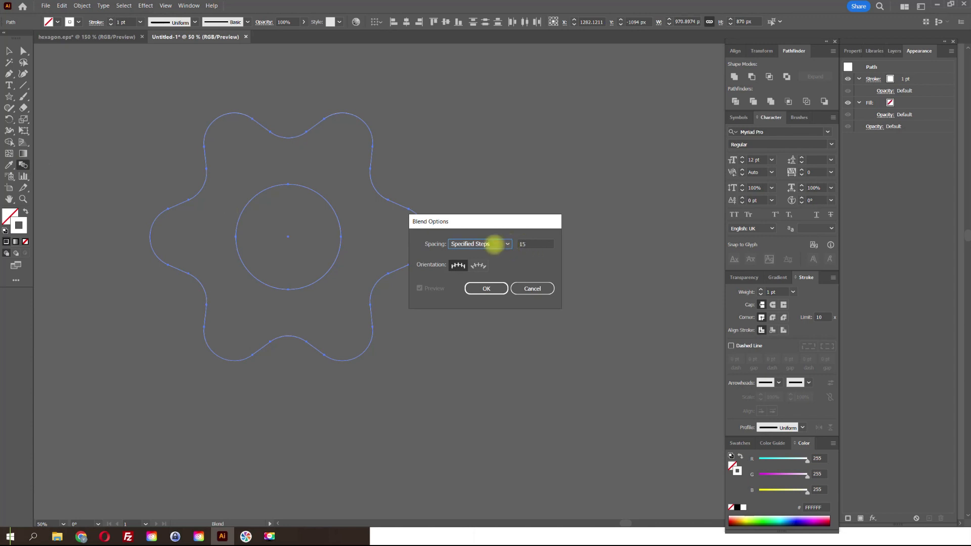
pyautogui.click(479, 244)
pyautogui.click(483, 246)
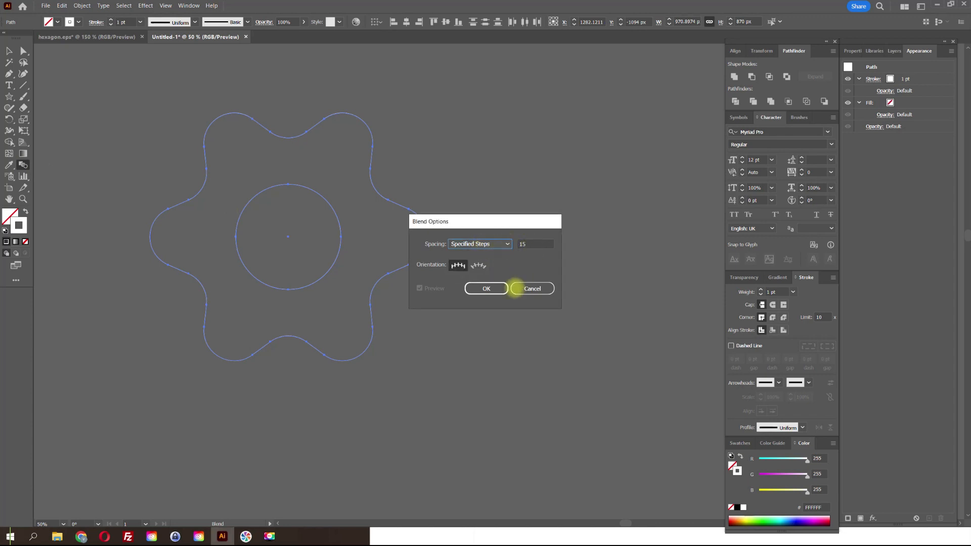
pyautogui.click(486, 289)
pyautogui.click(82, 6)
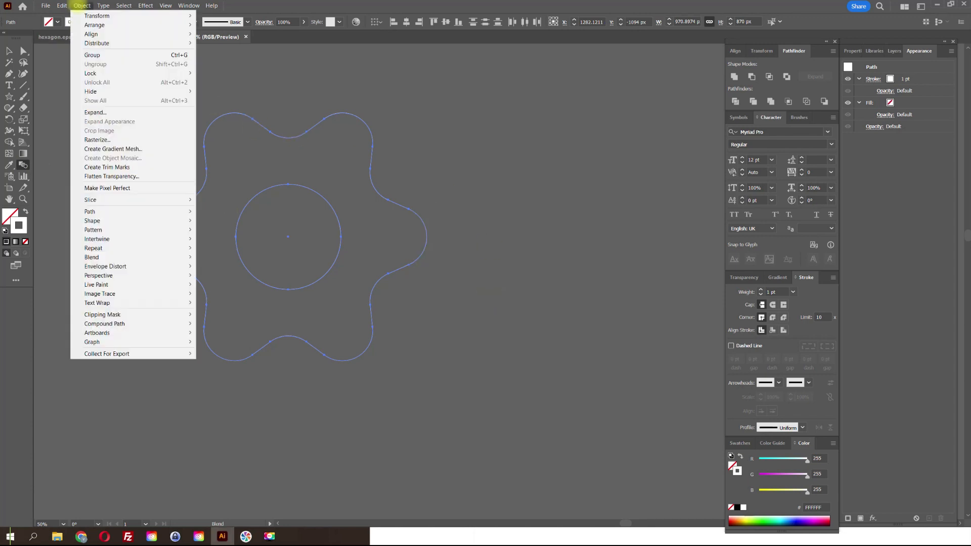
pyautogui.moveTo(133, 258)
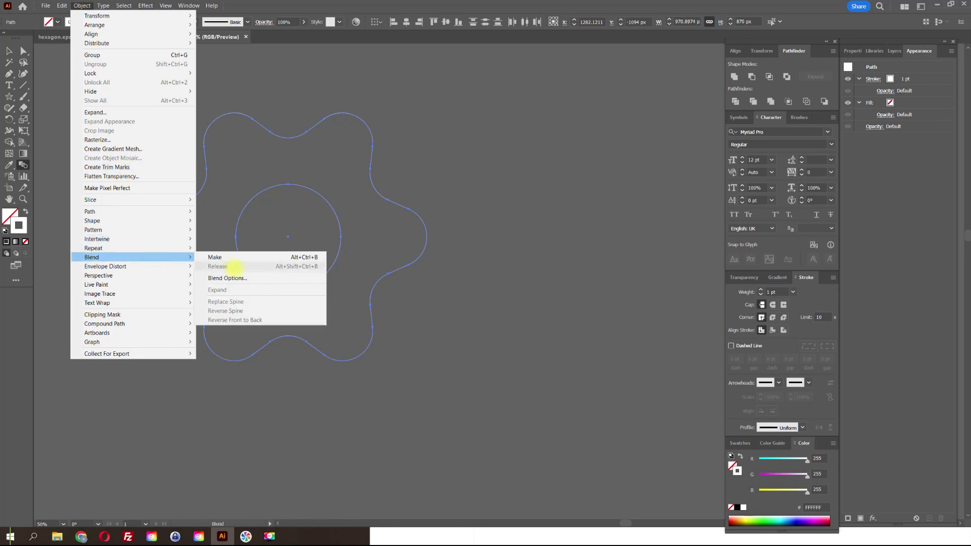
pyautogui.click(248, 257)
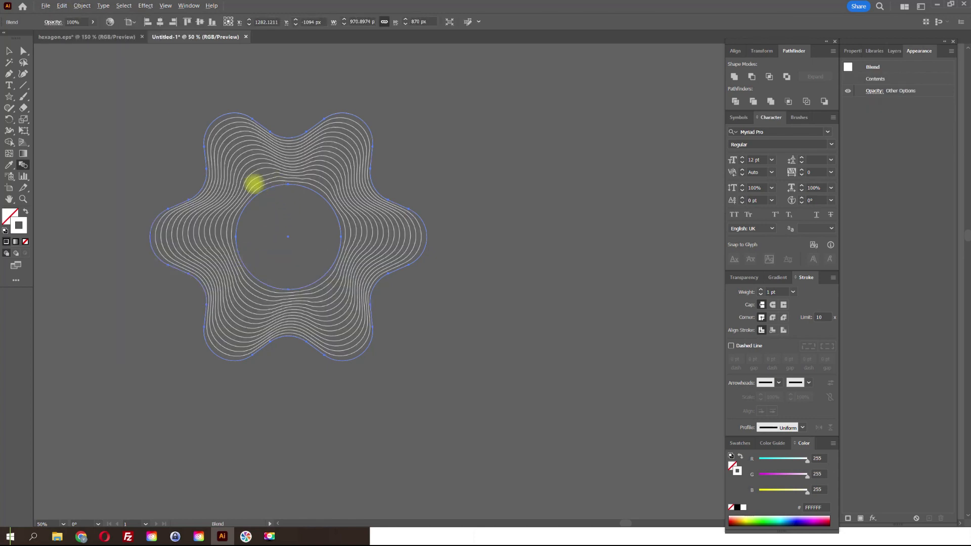
# - Set the blend's spacing to 20 specified steps
pyautogui.scroll(4, 254, 184)
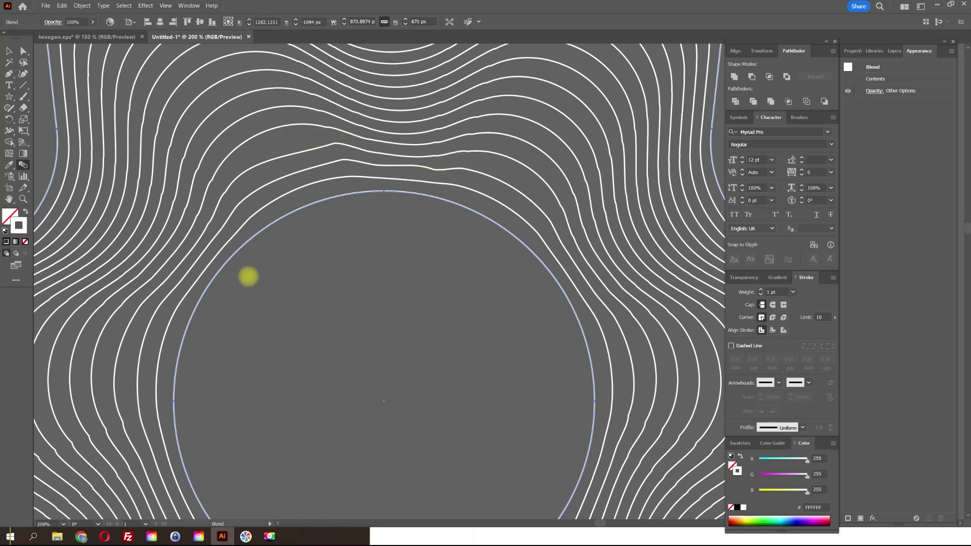
pyautogui.click(9, 51)
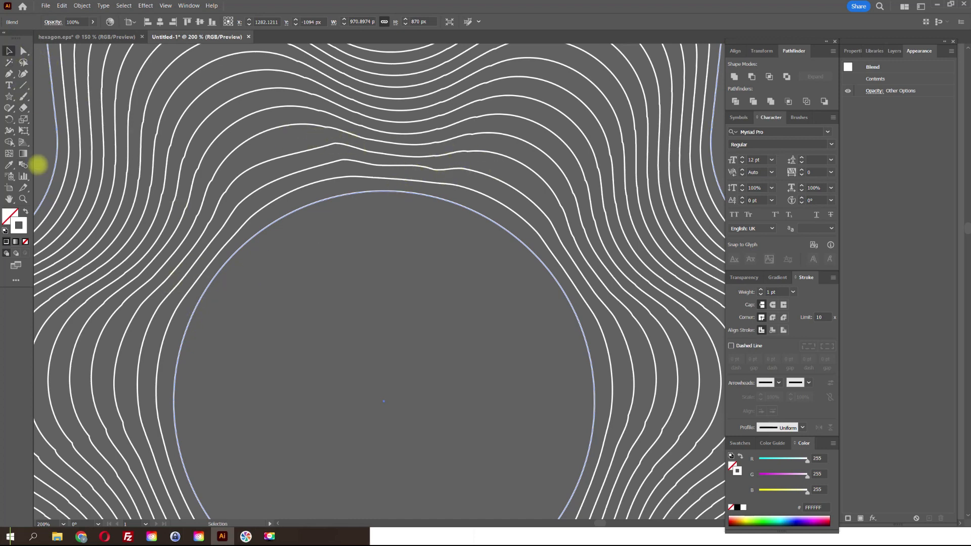
pyautogui.doubleClick(23, 165)
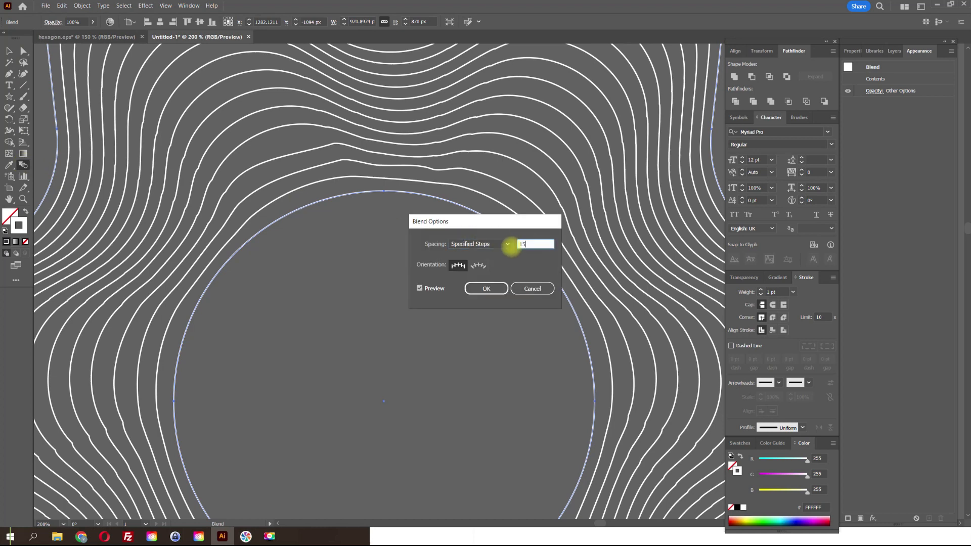
pyautogui.write('20')
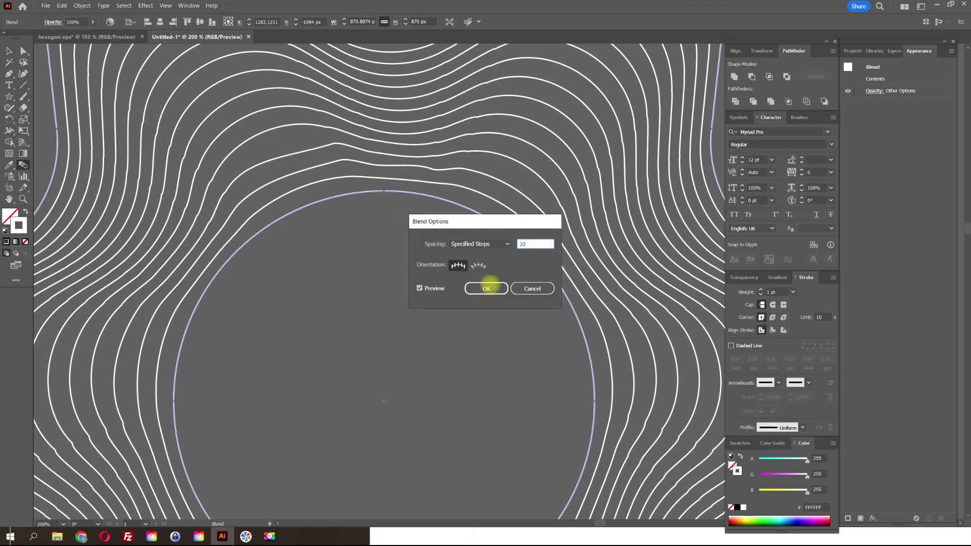
pyautogui.click(487, 289)
# - Examine up close how smoothly the blended lines run around the inner circle
pyautogui.press('space')
pyautogui.moveTo(256, 279); pyautogui.dragTo(380, 117)
pyautogui.moveTo(404, 198); pyautogui.dragTo(314, 96)
pyautogui.moveTo(518, 119); pyautogui.dragTo(356, 420)
pyautogui.scroll(3, 293, 209)
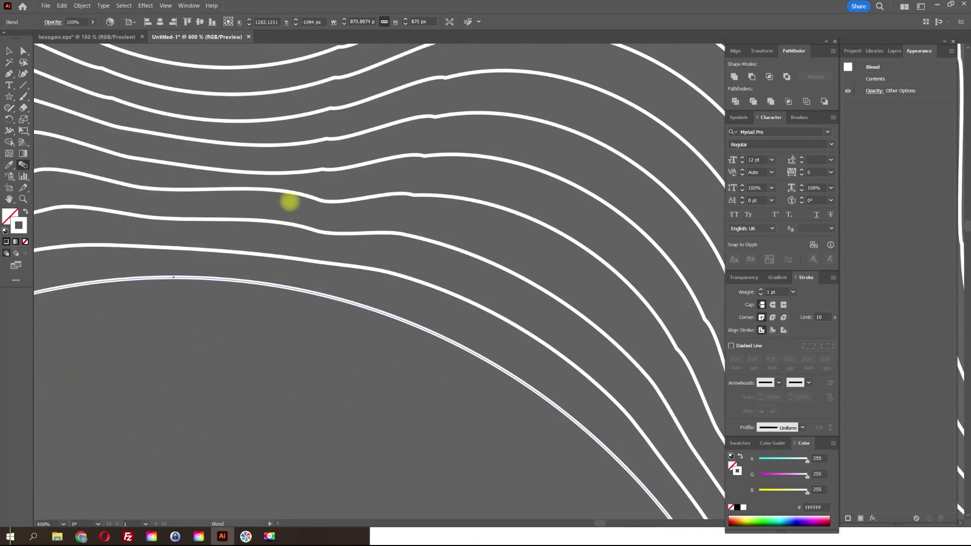
pyautogui.scroll(-6, 349, 241)
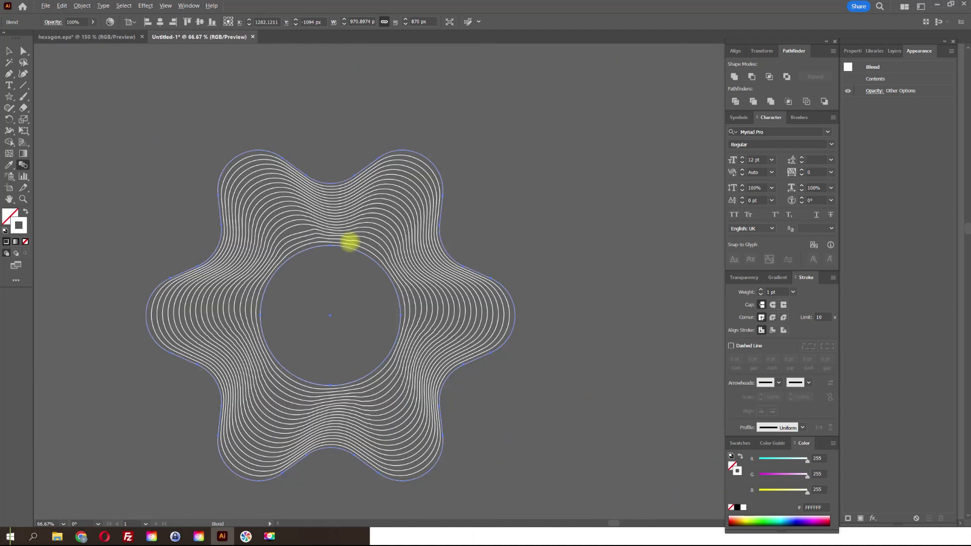
# - Expand the fill and stroke of the original, unblended star outline and its inner circle
pyautogui.moveTo(137, 195); pyautogui.dragTo(303, 194)
pyautogui.scroll(-2, 304, 194)
pyautogui.moveTo(218, 191); pyautogui.dragTo(340, 191)
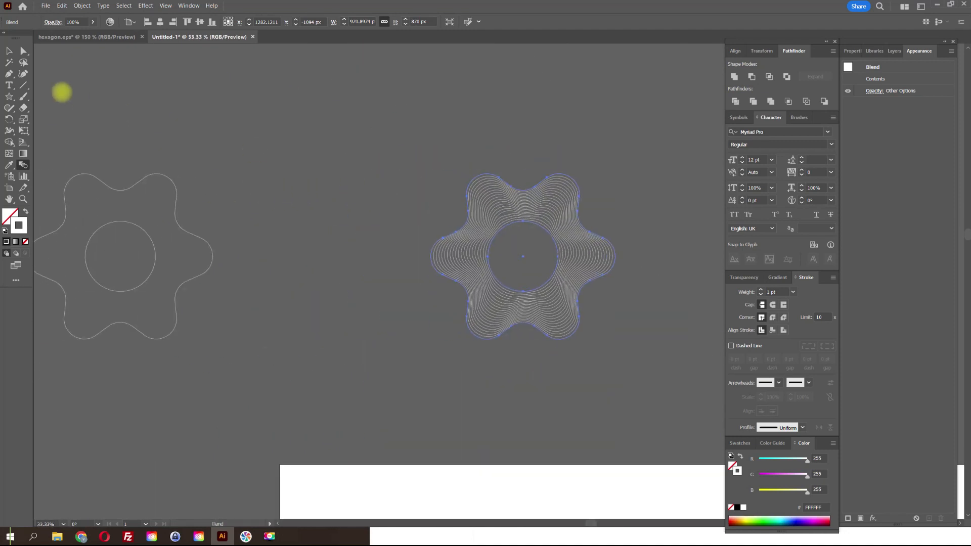
pyautogui.click(8, 51)
pyautogui.moveTo(167, 119); pyautogui.dragTo(445, 180)
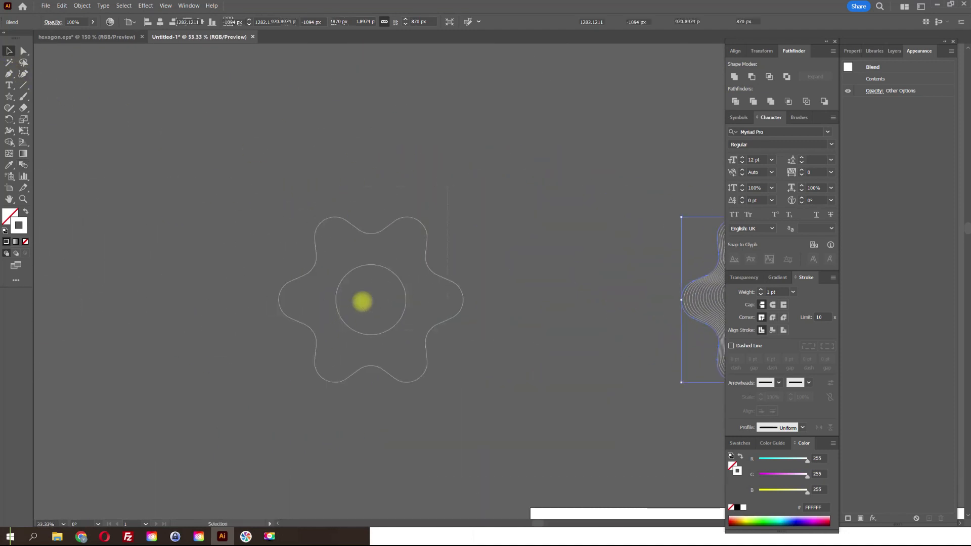
pyautogui.click(345, 319)
pyautogui.moveTo(386, 270); pyautogui.dragTo(79, 279)
pyautogui.scroll(2, 304, 240)
pyautogui.click(292, 247)
pyautogui.moveTo(292, 262); pyautogui.dragTo(443, 329)
pyautogui.click(81, 6)
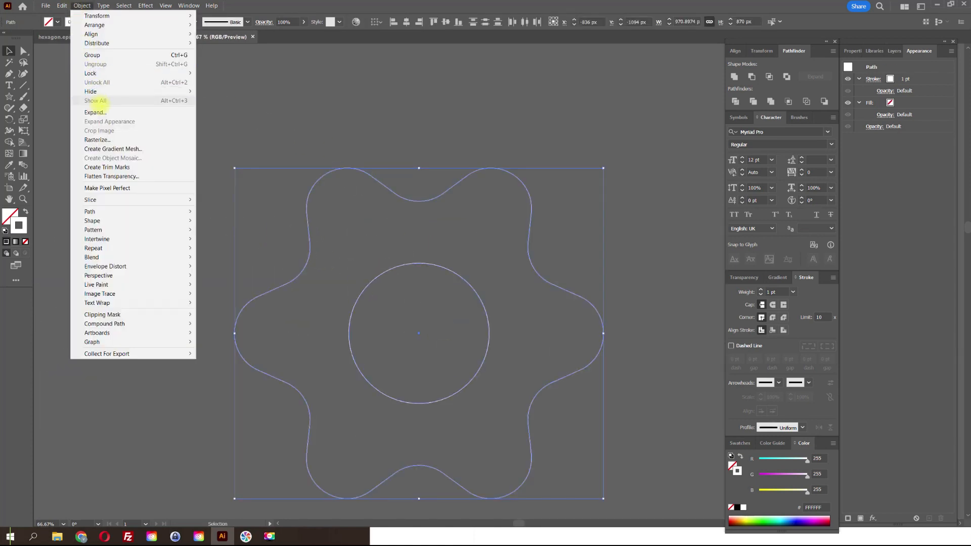
pyautogui.click(96, 112)
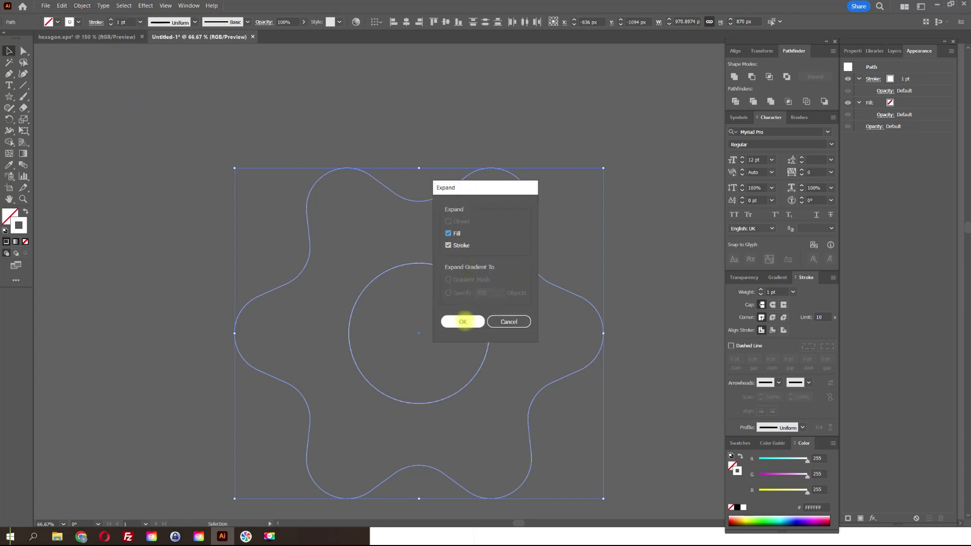
pyautogui.click(463, 322)
pyautogui.scroll(5, 472, 286)
pyautogui.scroll(-3, 475, 283)
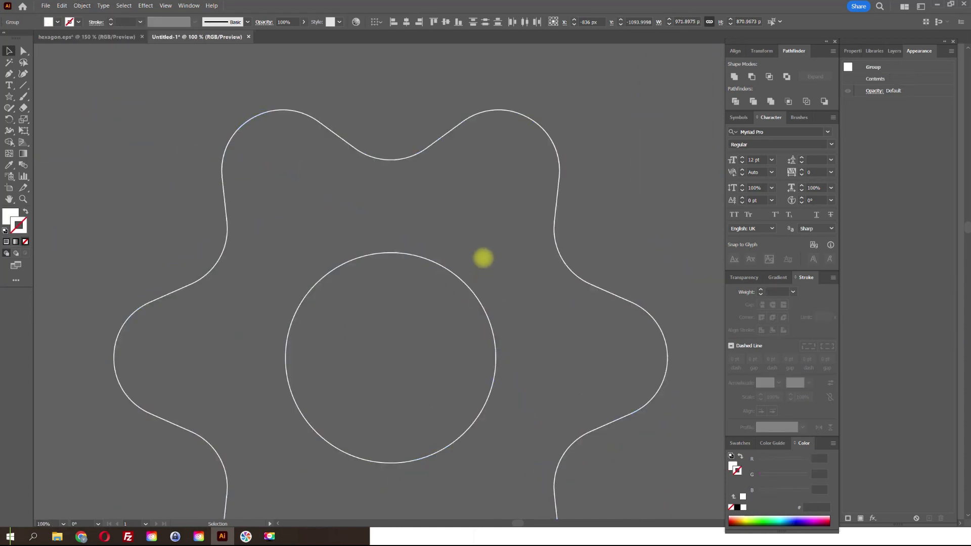
pyautogui.click(271, 269)
pyautogui.click(200, 179)
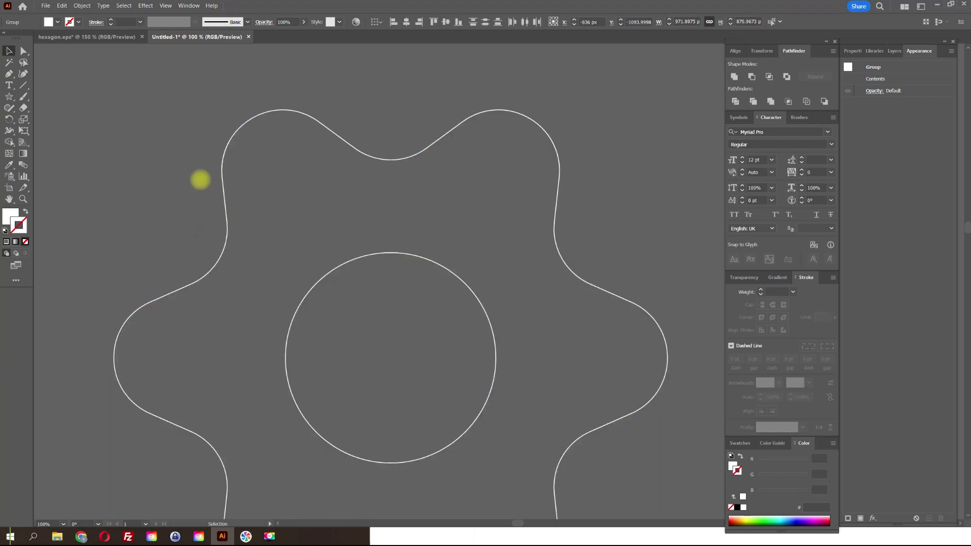
# - Blend the expanded star outline with its inner circle using 20 specified steps
pyautogui.click(220, 160)
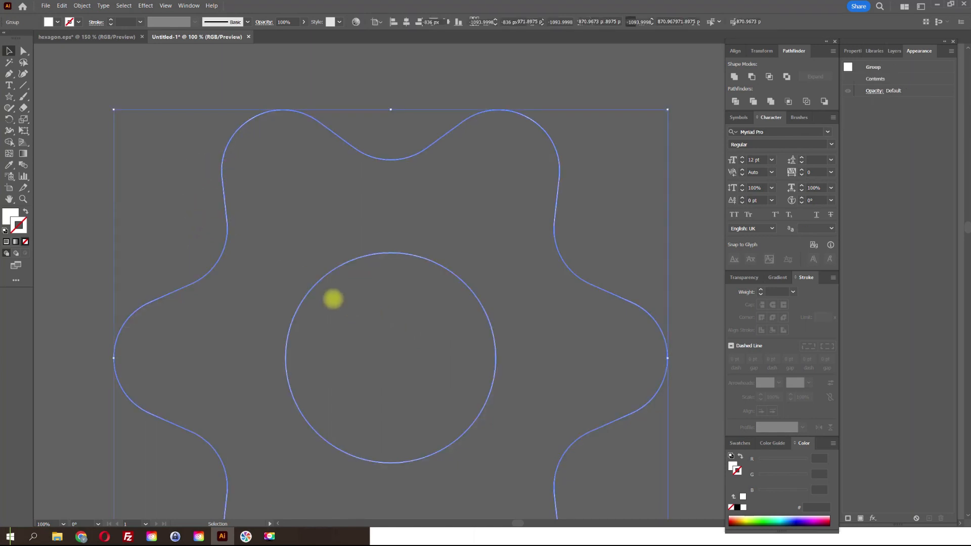
pyautogui.doubleClick(22, 165)
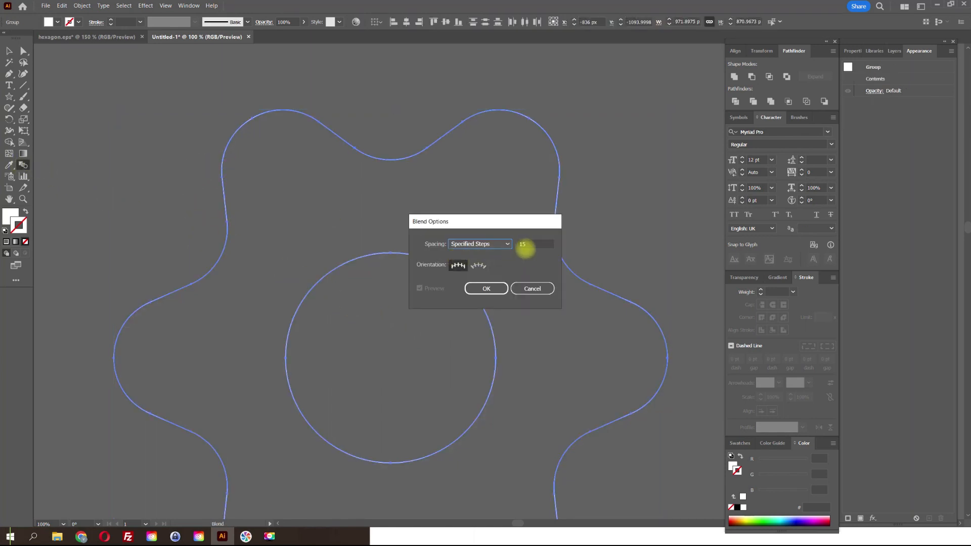
pyautogui.press('Tab')
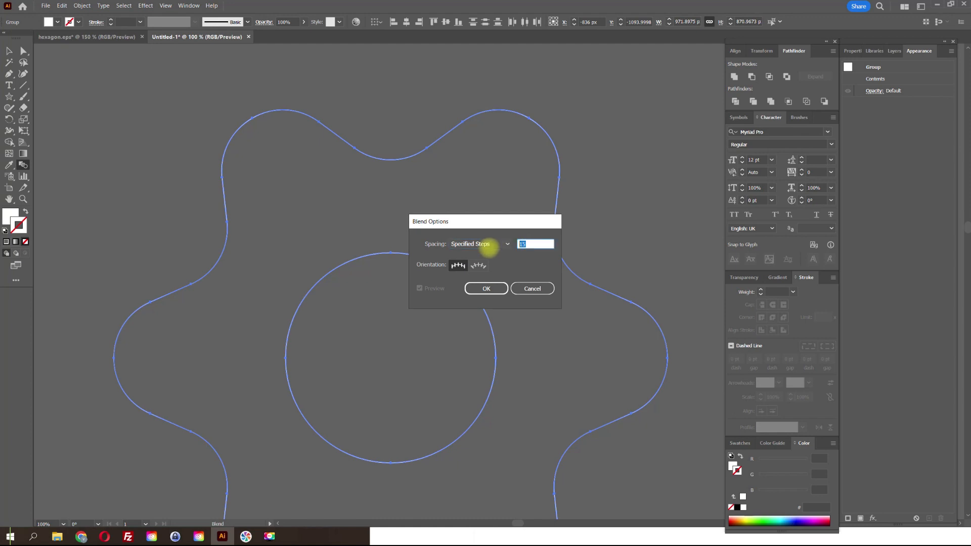
pyautogui.write('20')
pyautogui.click(485, 289)
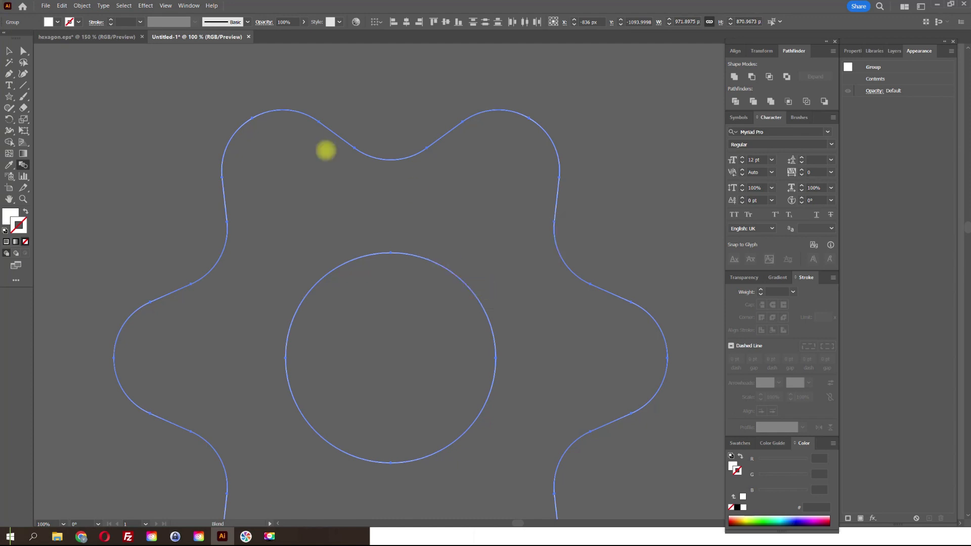
pyautogui.click(82, 6)
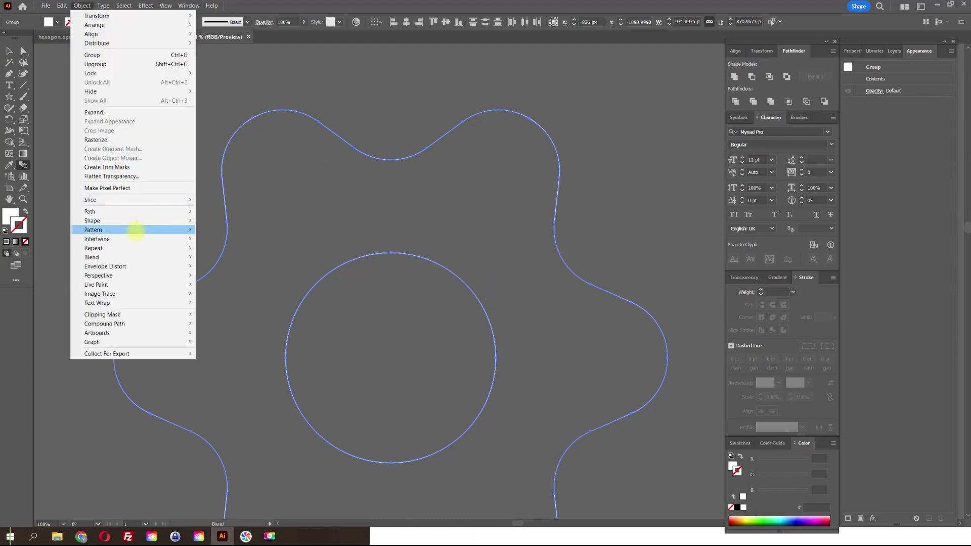
pyautogui.moveTo(132, 256)
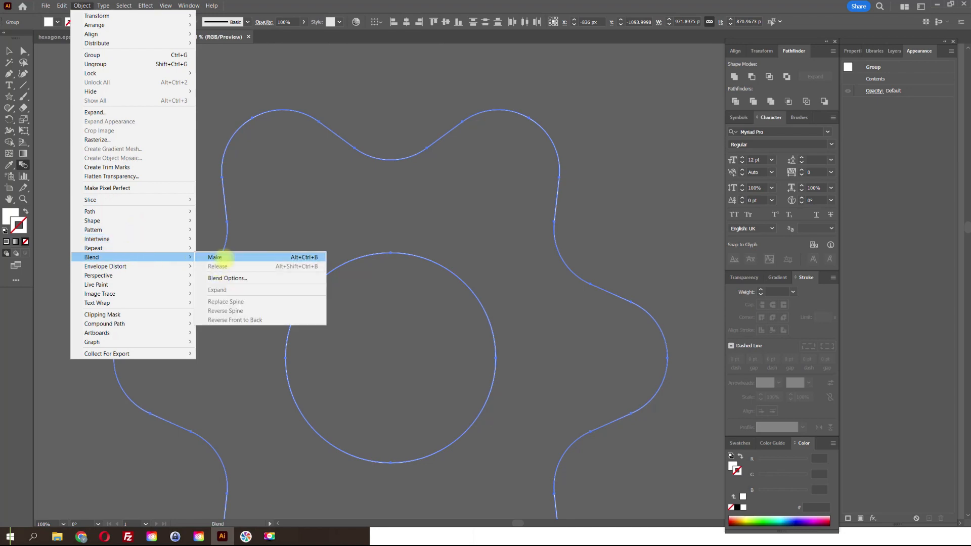
pyautogui.click(223, 257)
pyautogui.scroll(3, 352, 258)
pyautogui.scroll(-3, 173, 96)
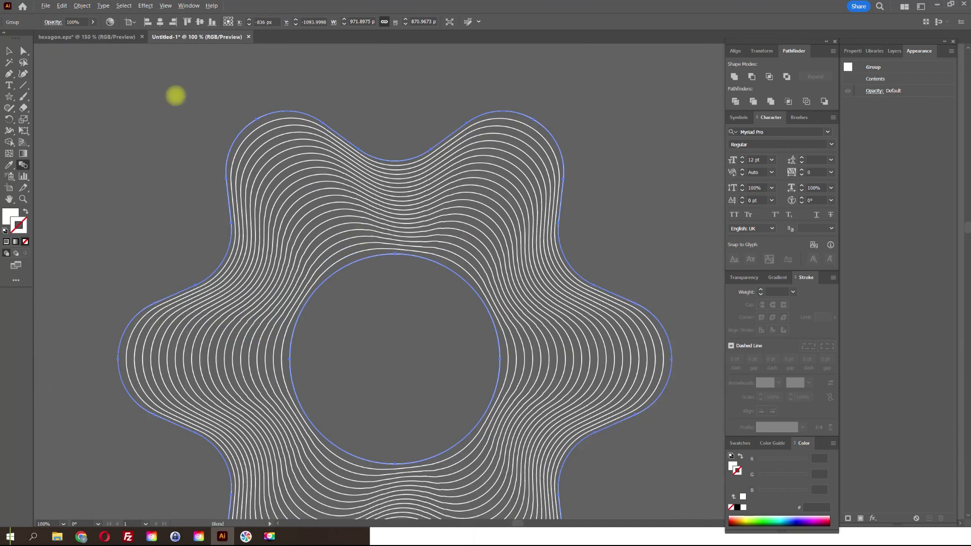
# - Move the new blend horizontally to about X 229 px, beside the earlier unexpanded blend
pyautogui.click(9, 50)
pyautogui.scroll(-1, 337, 191)
pyautogui.scroll(-2, 338, 191)
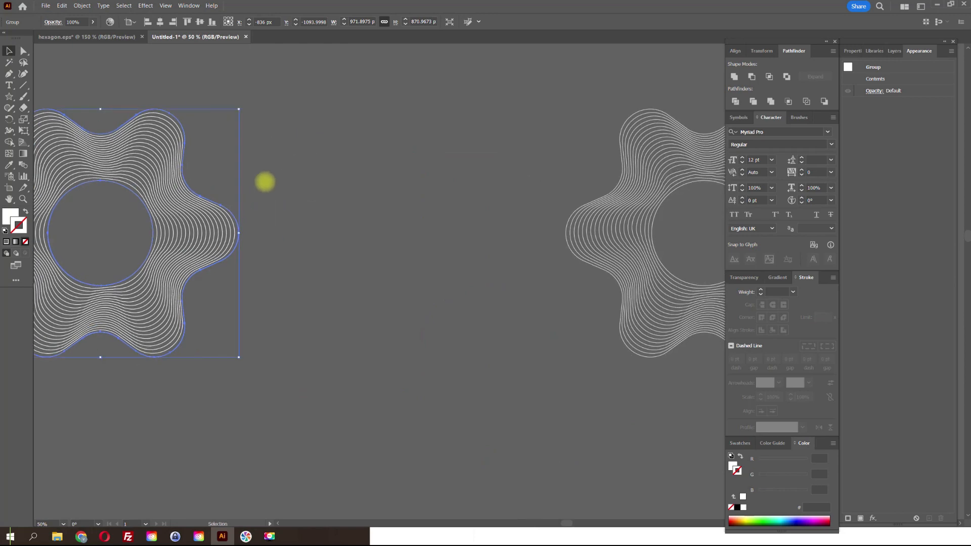
pyautogui.moveTo(250, 192); pyautogui.dragTo(555, 202)
pyautogui.hscroll(3, 575, 212)
pyautogui.scroll(1, 575, 212)
pyautogui.click(517, 179)
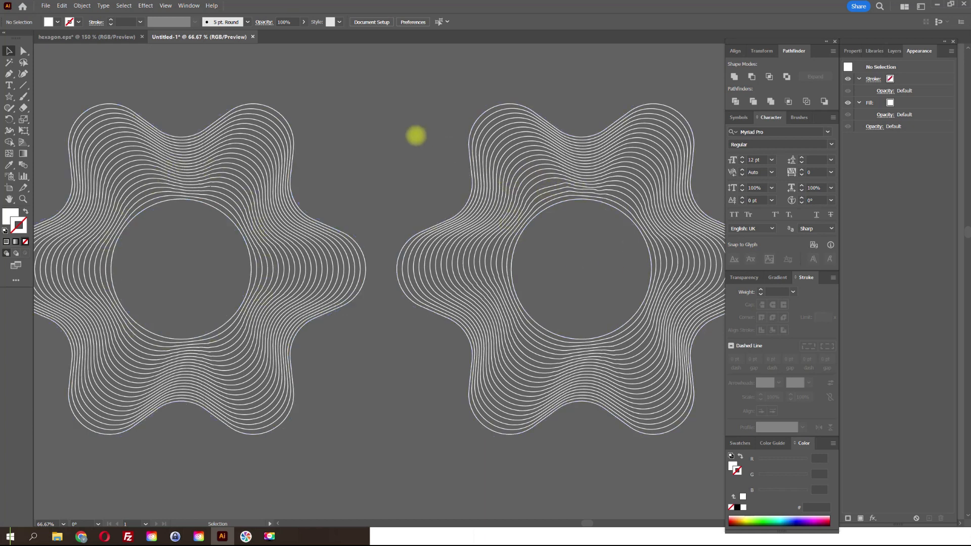
# - Delete the earlier blend made from the unexpanded star outline
pyautogui.scroll(-1, 459, 167)
pyautogui.click(580, 382)
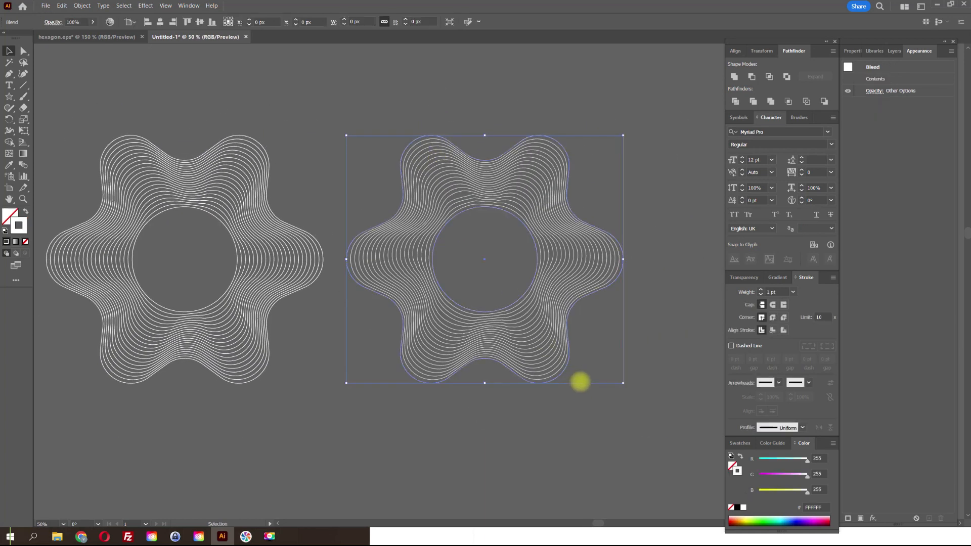
pyautogui.press('Delete')
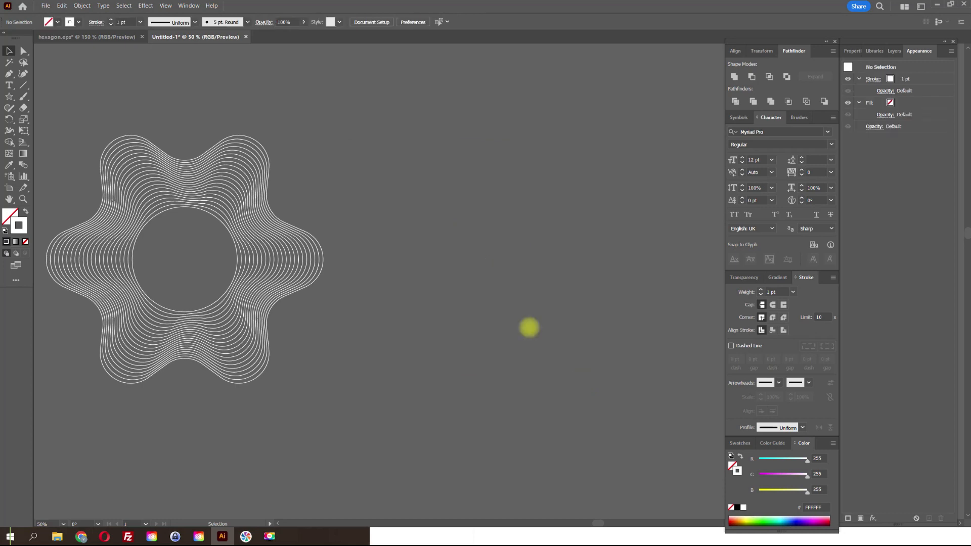
pyautogui.hscroll(-4, 494, 199)
pyautogui.scroll(1, 361, 211)
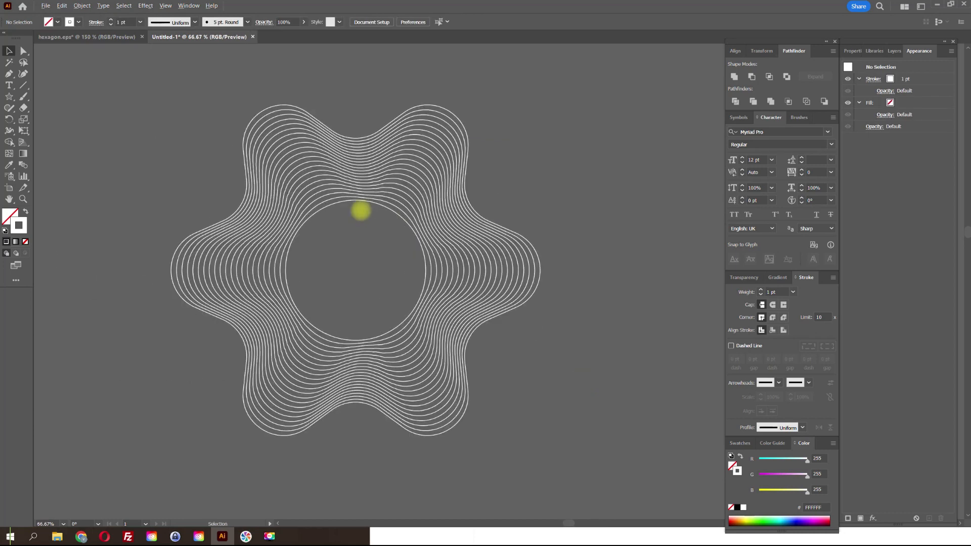
# - Examine the remaining blend up close and look through the blending modes available for it
pyautogui.scroll(2, 361, 211)
pyautogui.click(346, 191)
pyautogui.scroll(-1, 357, 205)
pyautogui.moveTo(374, 227); pyautogui.dragTo(340, 310)
pyautogui.scroll(1, 395, 196)
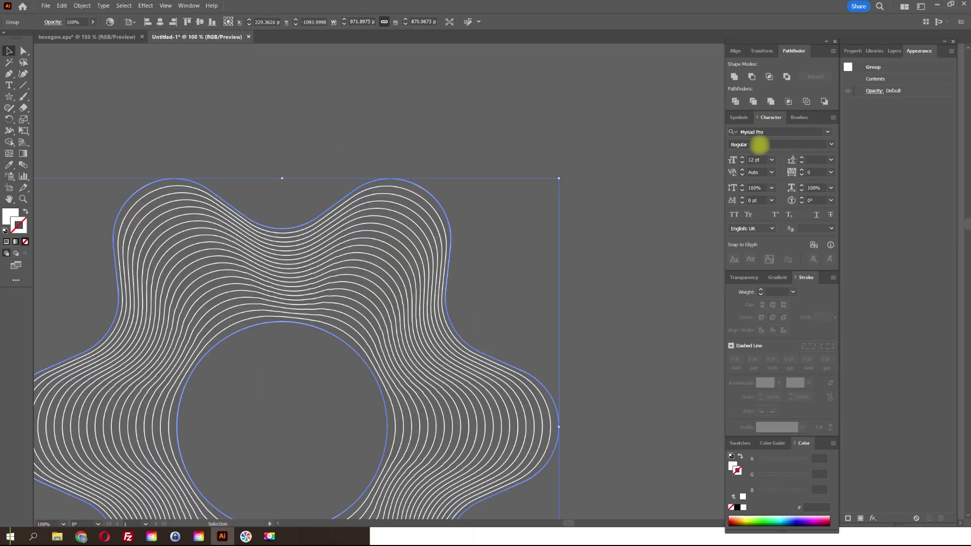
pyautogui.click(744, 277)
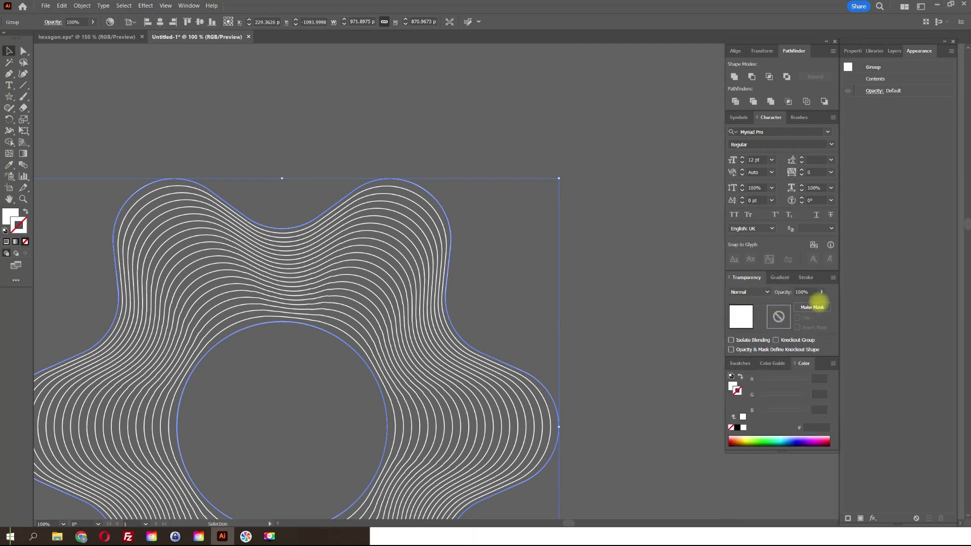
pyautogui.click(767, 292)
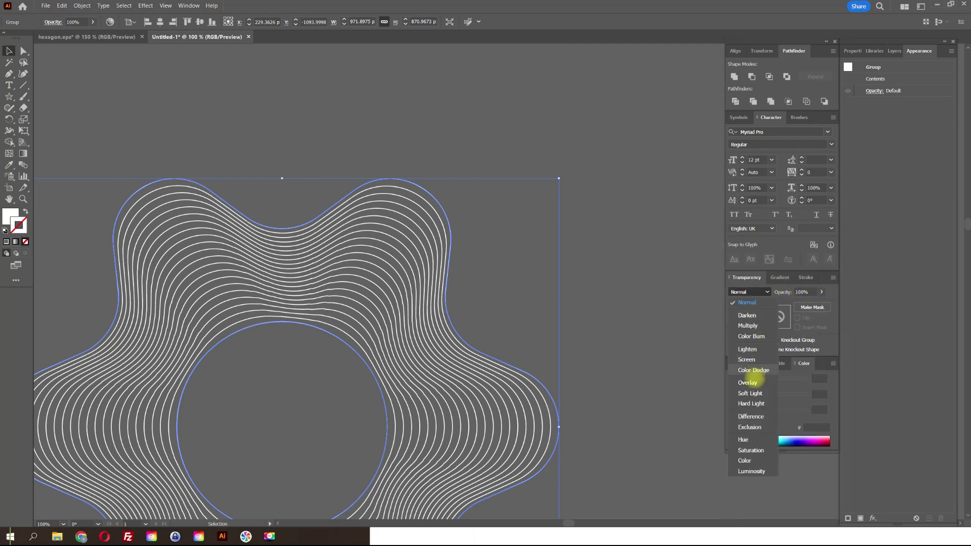
pyautogui.click(678, 327)
pyautogui.click(603, 280)
# - Draw a rectangle of about 2588 × 1072 px on the empty canvas above the blended flower
pyautogui.scroll(-5, 602, 279)
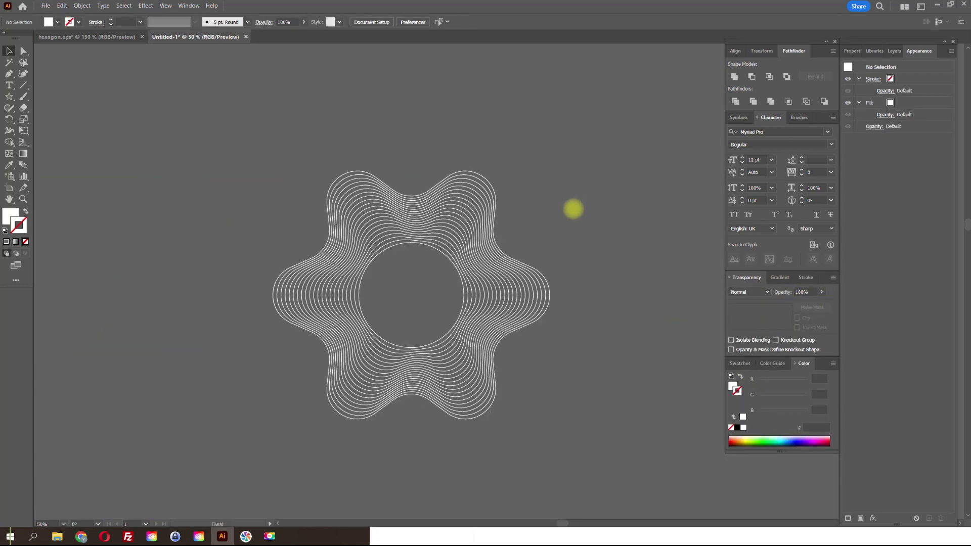
pyautogui.moveTo(420, 210); pyautogui.dragTo(237, 216)
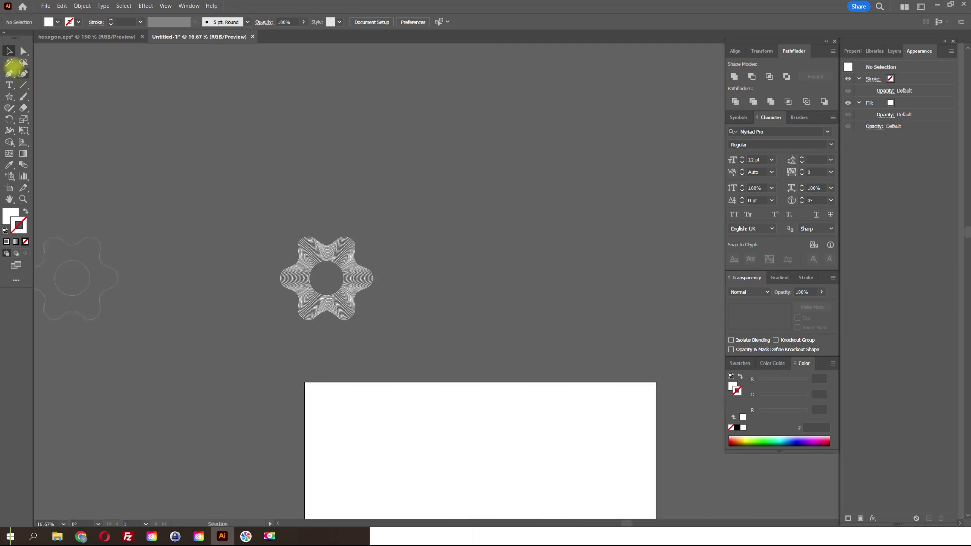
pyautogui.moveTo(9, 97); pyautogui.dragTo(40, 96)
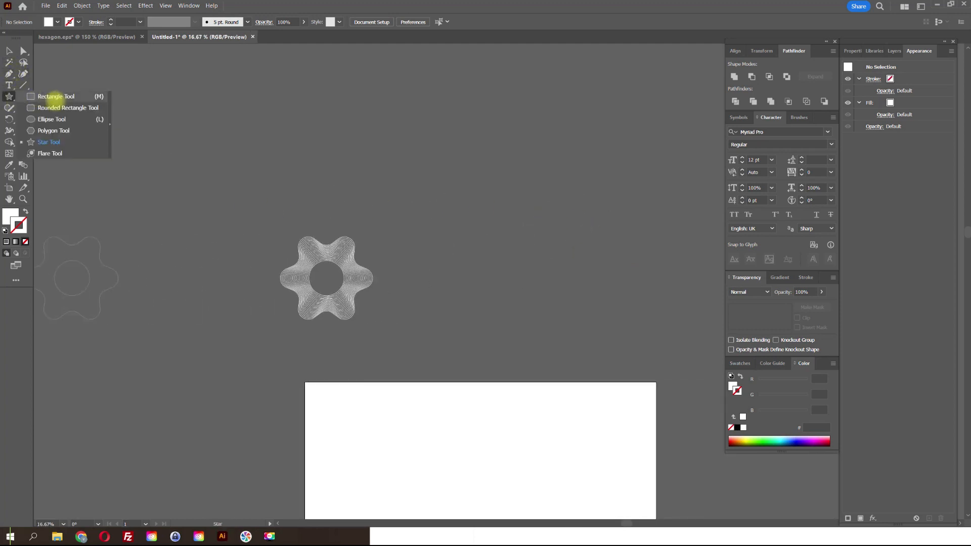
pyautogui.scroll(3, 249, 204)
pyautogui.moveTo(182, 162); pyautogui.dragTo(428, 263)
pyautogui.click(9, 51)
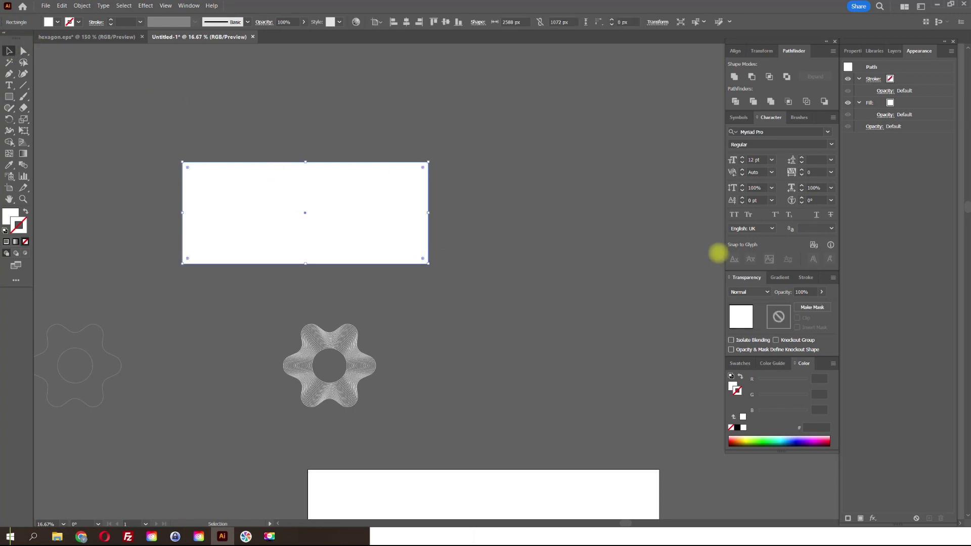
# - Apply a radial gradient to the rectangle's stroke and set its starting colour stop to the light blue swatch (#36A9E1)
pyautogui.click(777, 277)
pyautogui.click(784, 292)
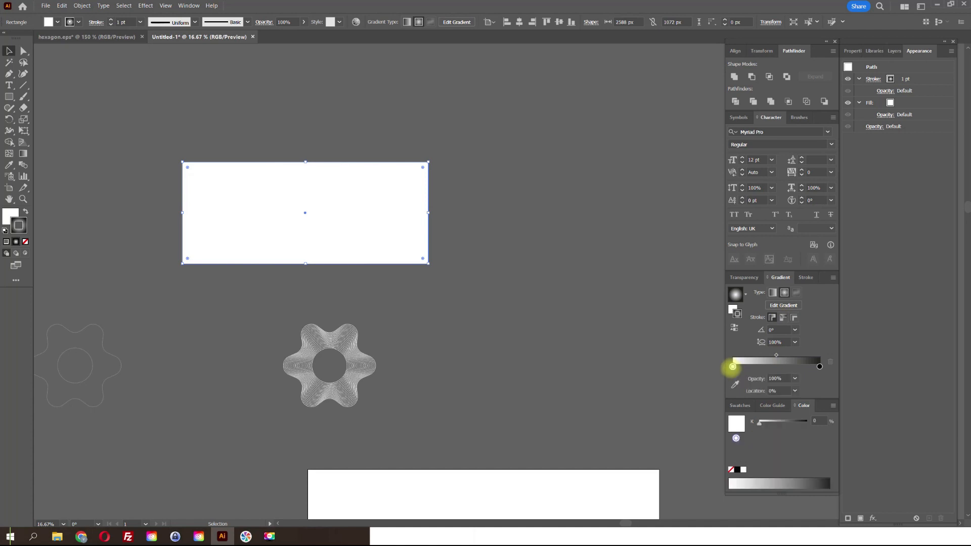
pyautogui.doubleClick(732, 366)
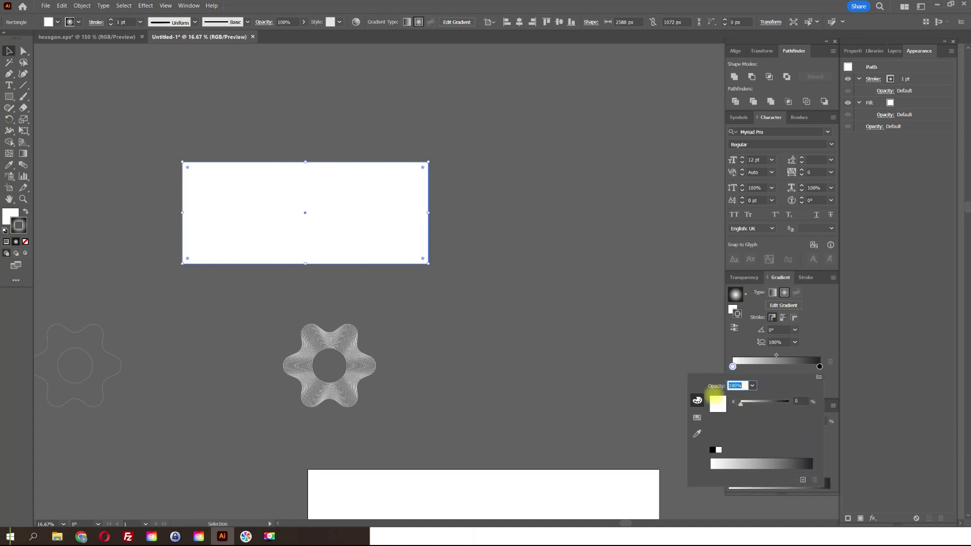
pyautogui.click(696, 418)
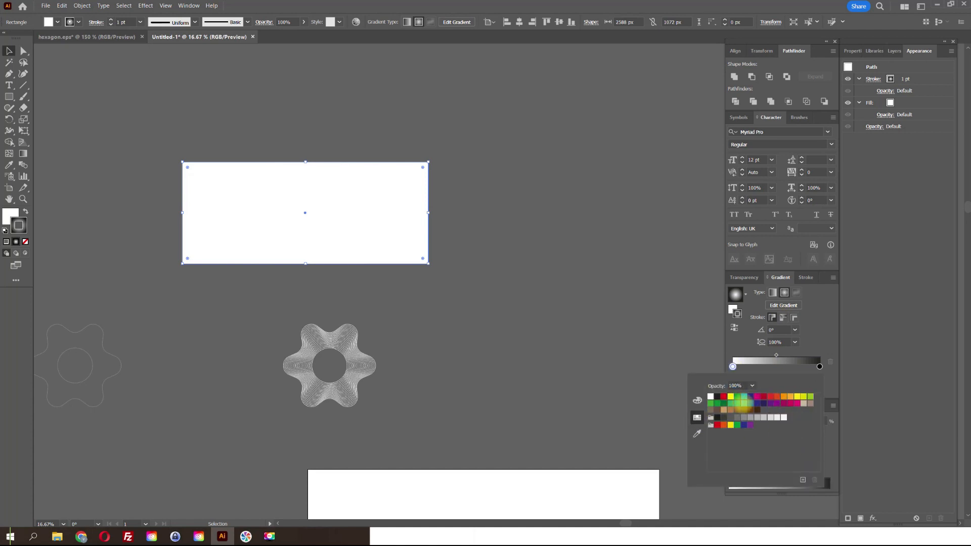
pyautogui.click(744, 403)
# - Set the gradient's end colour stop to pure black (RGB 0, 0, 0)
pyautogui.click(818, 368)
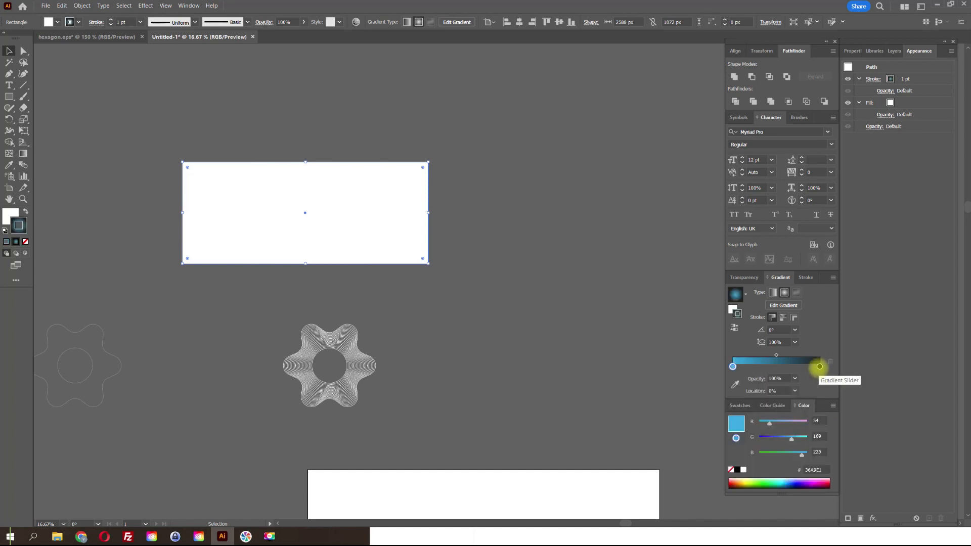
pyautogui.doubleClick(819, 366)
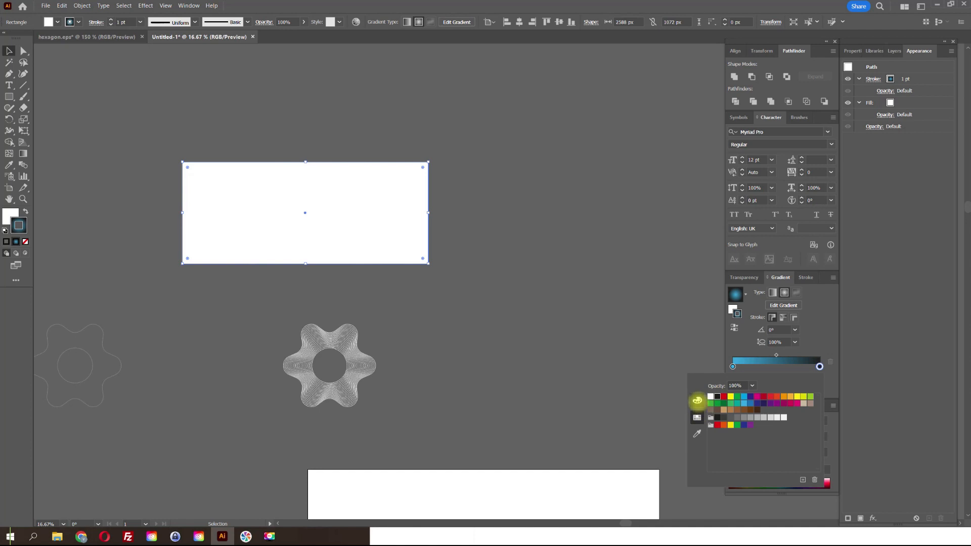
pyautogui.click(698, 401)
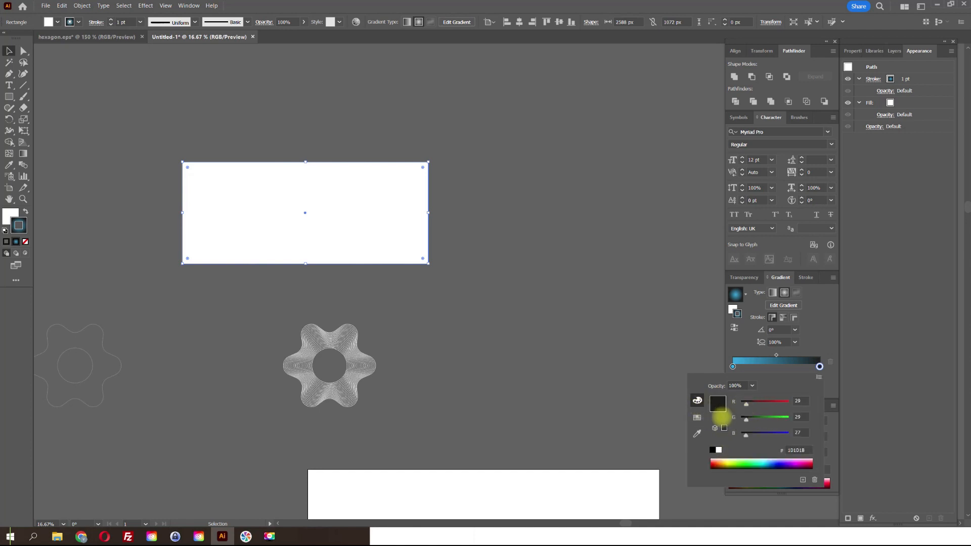
pyautogui.moveTo(746, 403); pyautogui.dragTo(739, 435)
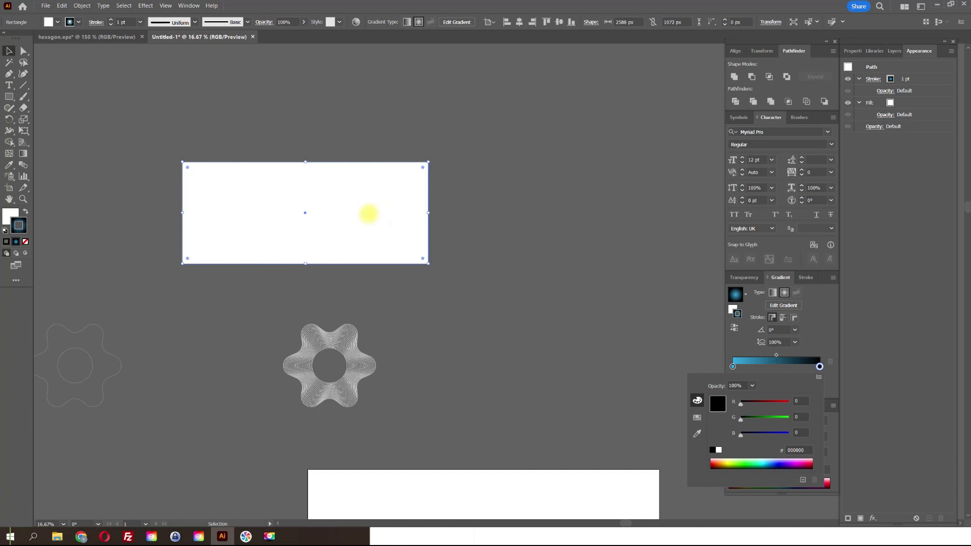
pyautogui.click(8, 50)
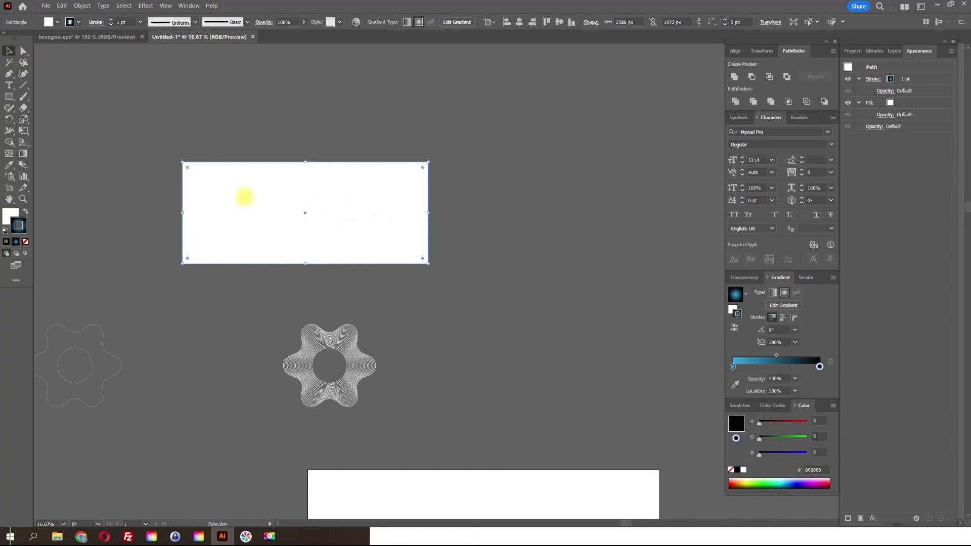
# - Swap the rectangle's fill and stroke so the radial gradient becomes the fill, and set the stroke to none
pyautogui.click(25, 212)
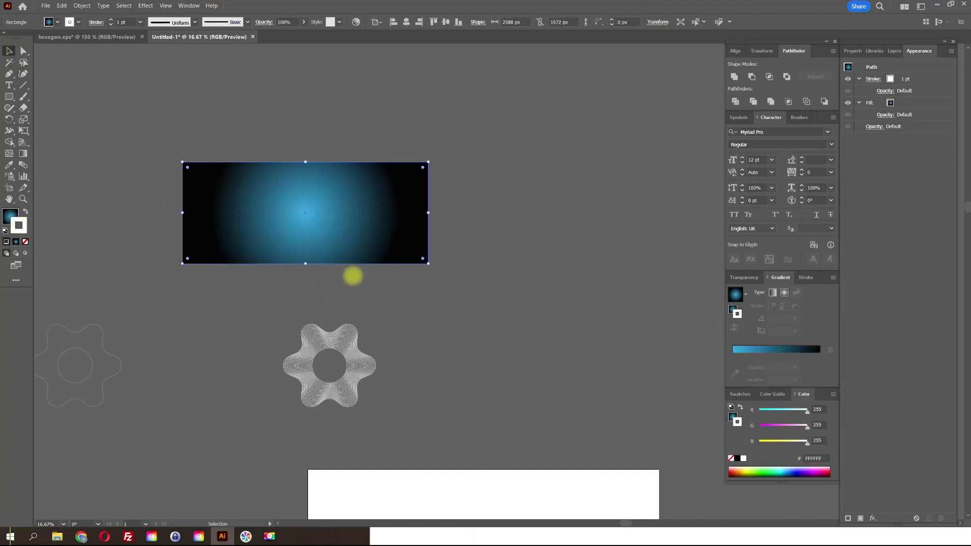
pyautogui.click(26, 242)
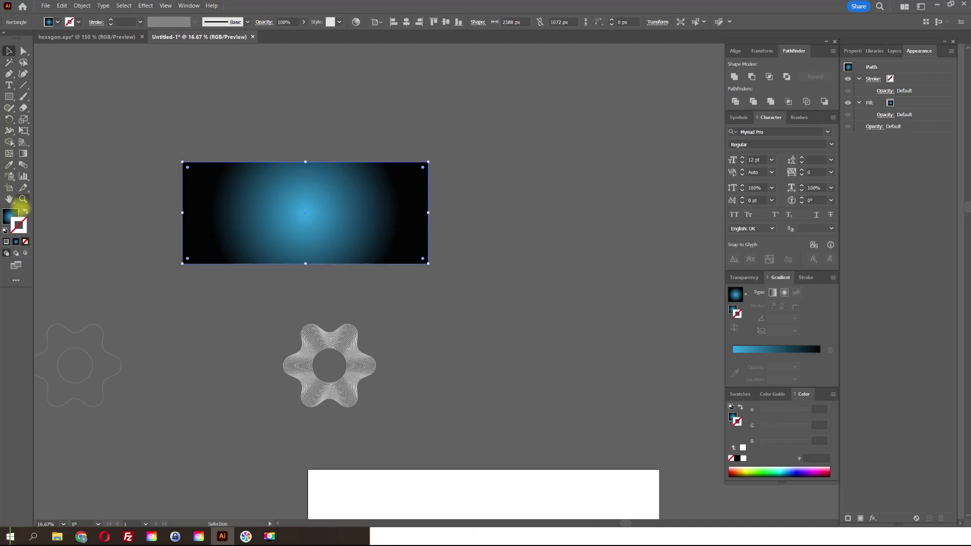
pyautogui.click(10, 212)
pyautogui.click(119, 195)
pyautogui.scroll(1, 328, 211)
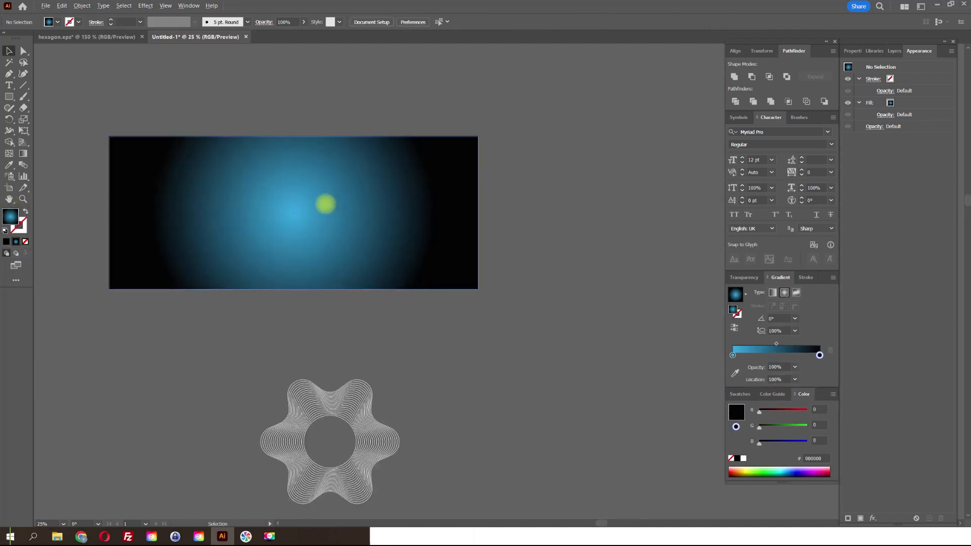
# - Stretch the rectangle's radial gradient from a centre well below it to a point above it, at about 85.5°
pyautogui.click(396, 245)
pyautogui.scroll(-2, 397, 245)
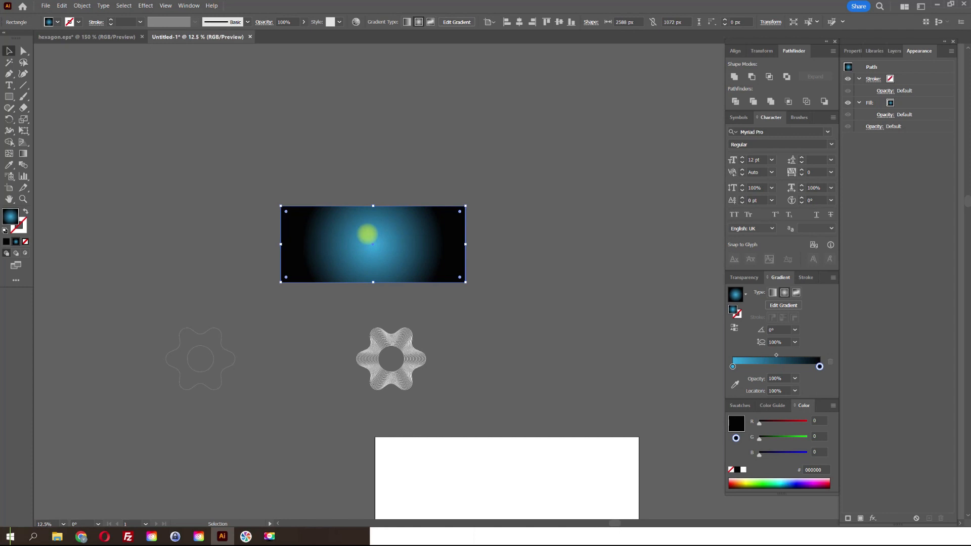
pyautogui.press('g')
pyautogui.moveTo(271, 201); pyautogui.dragTo(438, 258)
pyautogui.moveTo(370, 122); pyautogui.dragTo(379, 142)
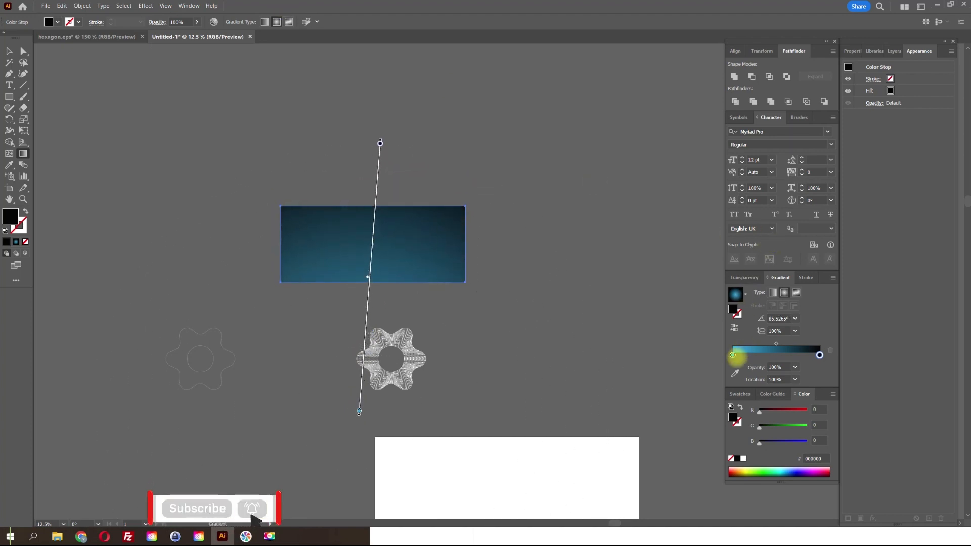
# - Recolour the gradient's blue stop with the dark purple swatch and redraw the gradient from the rectangle's lower-left area towards its upper right, at about 52°
pyautogui.click(745, 395)
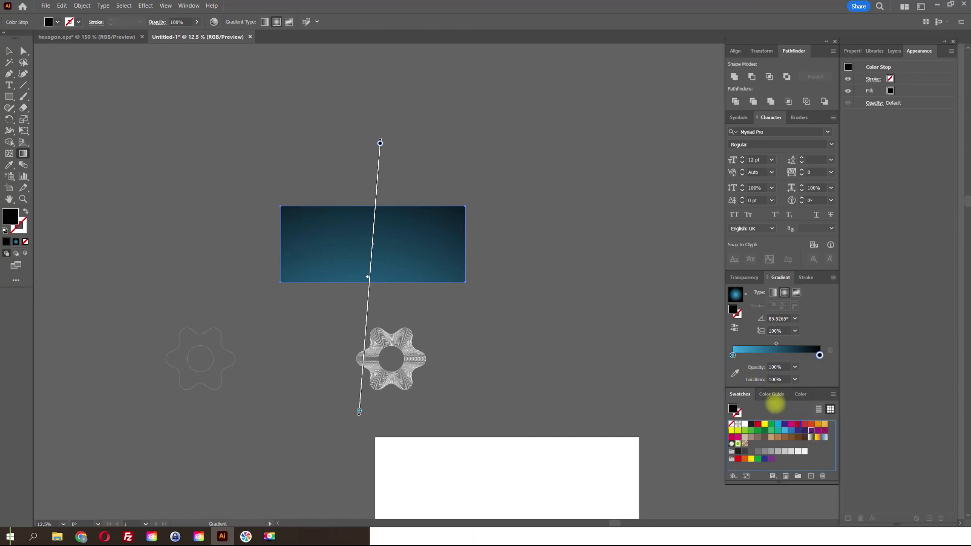
pyautogui.moveTo(811, 431); pyautogui.dragTo(732, 355)
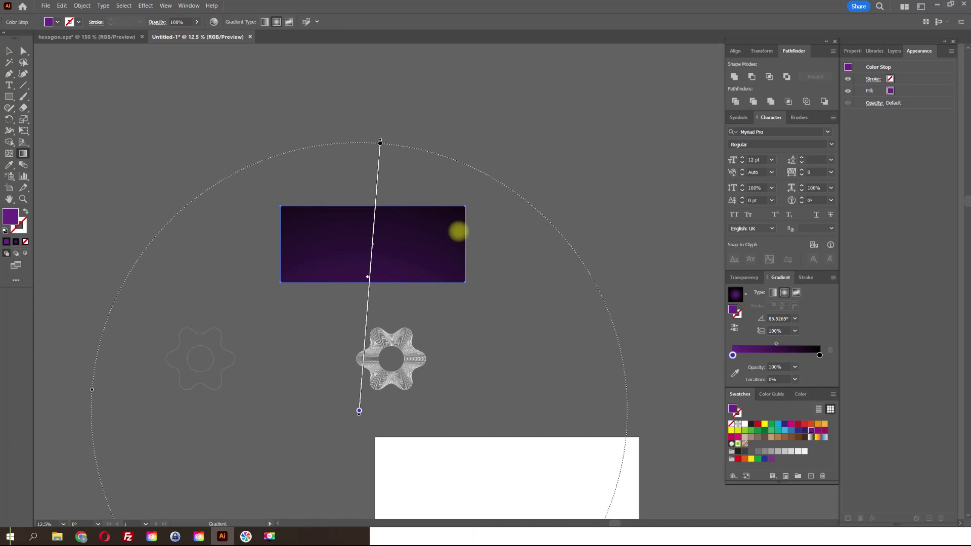
pyautogui.moveTo(461, 126); pyautogui.dragTo(342, 281)
pyautogui.moveTo(293, 340)
pyautogui.mouseDown()
pyautogui.moveTo(427, 195)
pyautogui.moveTo(478, 112)
pyautogui.moveTo(448, 140)
pyautogui.mouseUp()
pyautogui.click(8, 51)
pyautogui.click(392, 288)
pyautogui.scroll(2, 393, 288)
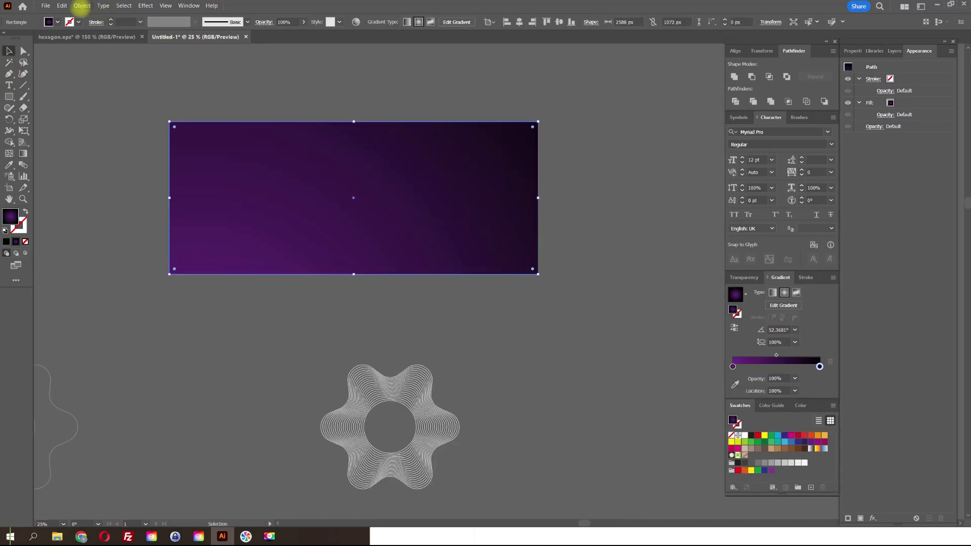
# - Send the gradient rectangle to the back and move it behind the flower line pattern
pyautogui.click(82, 6)
pyautogui.moveTo(171, 25)
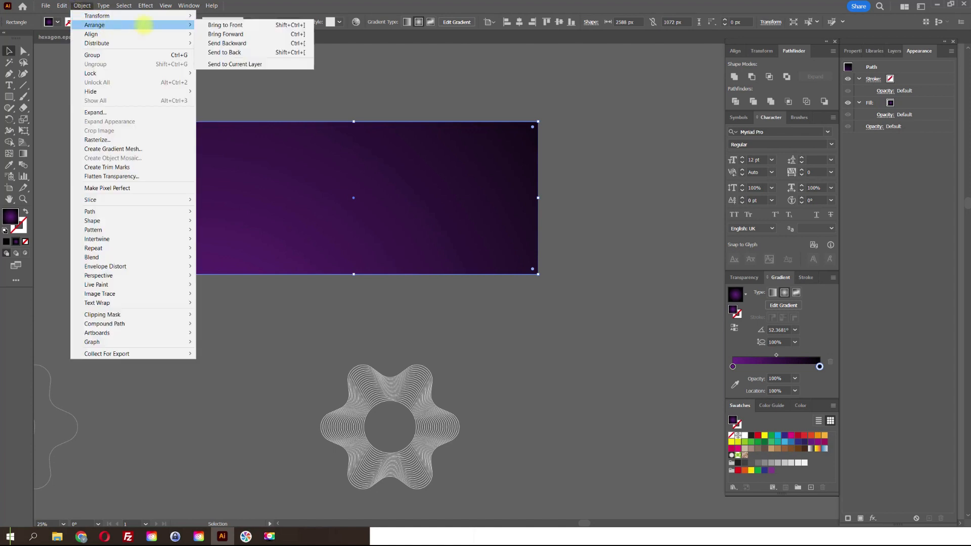
pyautogui.click(278, 52)
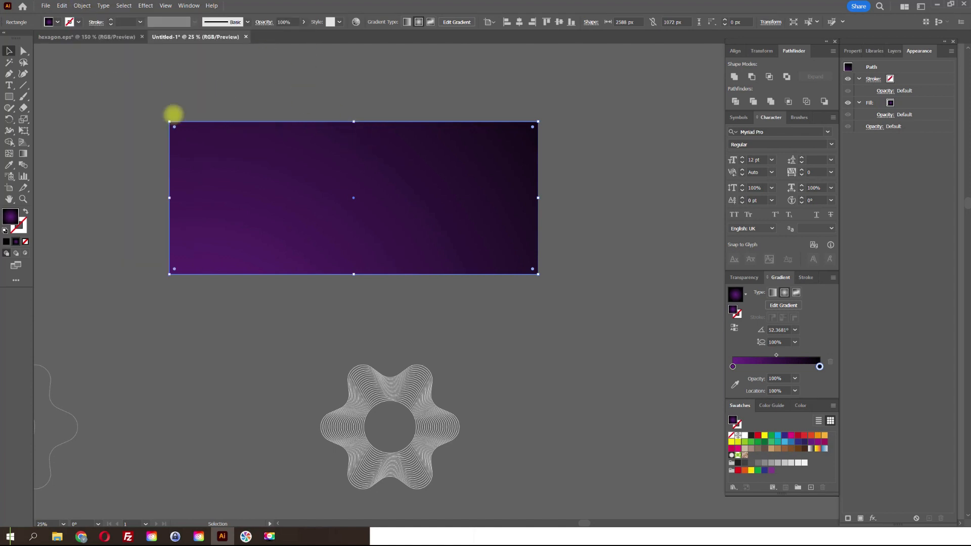
pyautogui.moveTo(323, 161); pyautogui.dragTo(349, 388)
pyautogui.moveTo(445, 379); pyautogui.dragTo(434, 216)
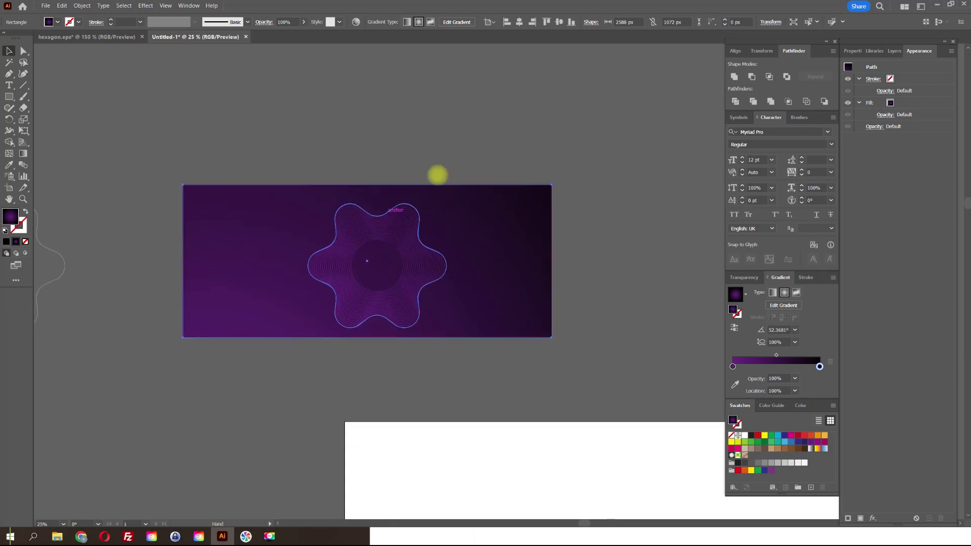
pyautogui.scroll(5, 401, 246)
# - Isolate the flower group and move its blend towards the right to about X 445 px, Y -1074 px
pyautogui.click(374, 253)
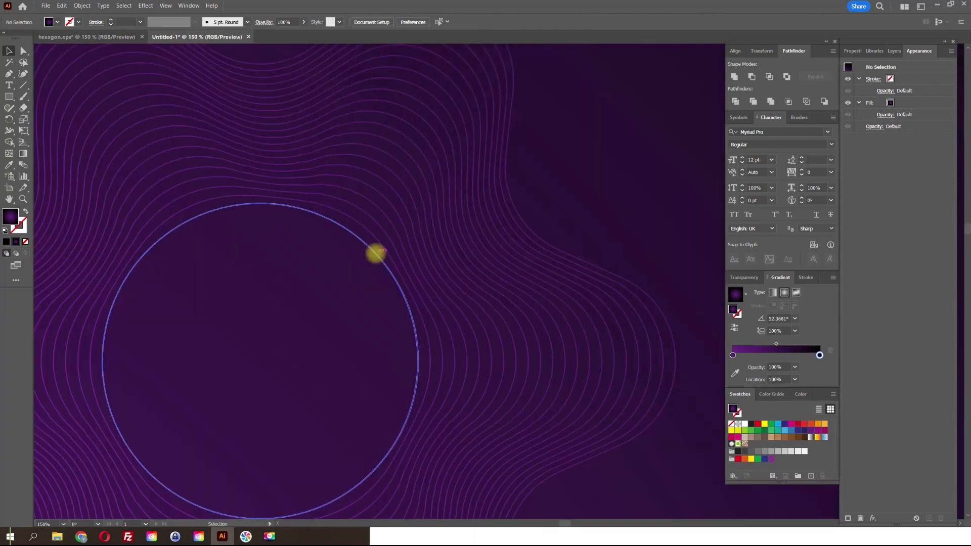
pyautogui.scroll(-3, 419, 257)
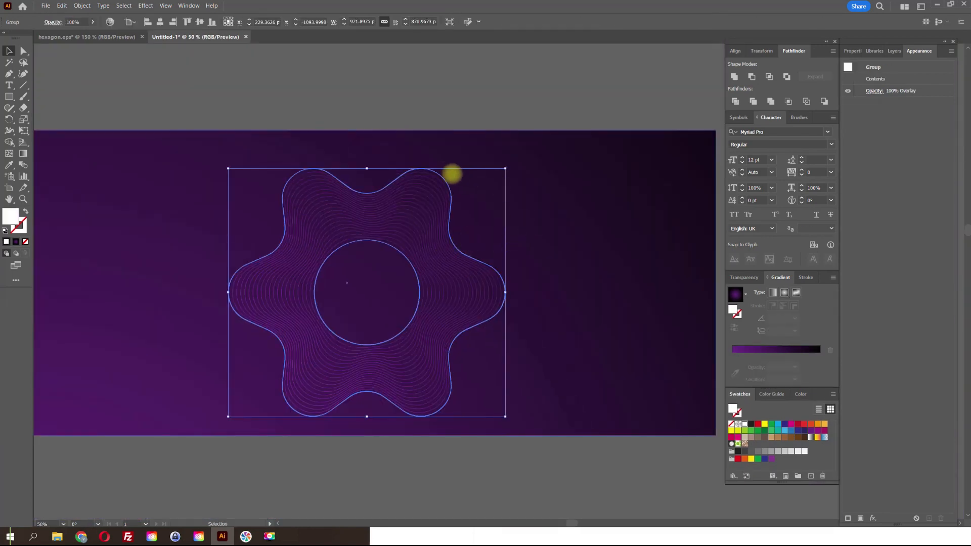
pyautogui.doubleClick(425, 167)
pyautogui.click(427, 168)
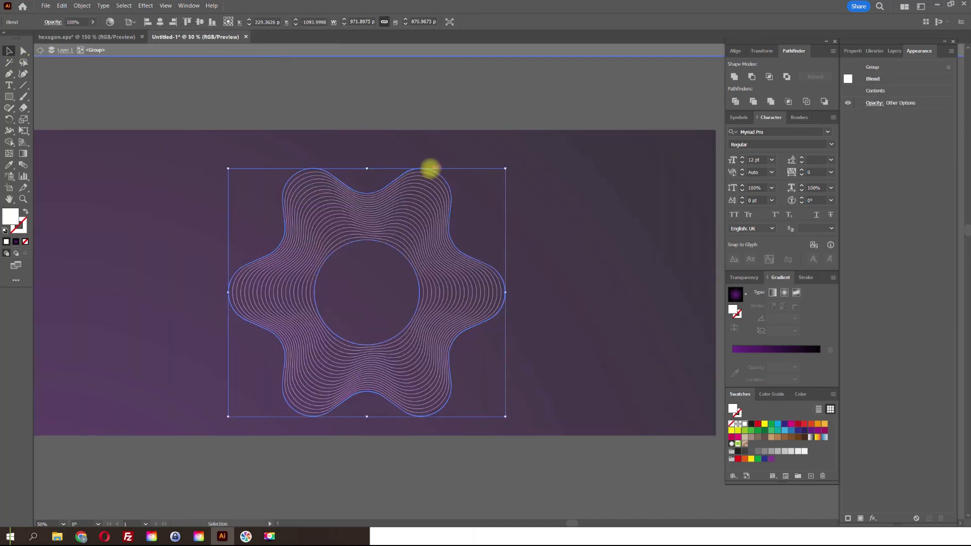
pyautogui.moveTo(427, 167); pyautogui.dragTo(488, 173)
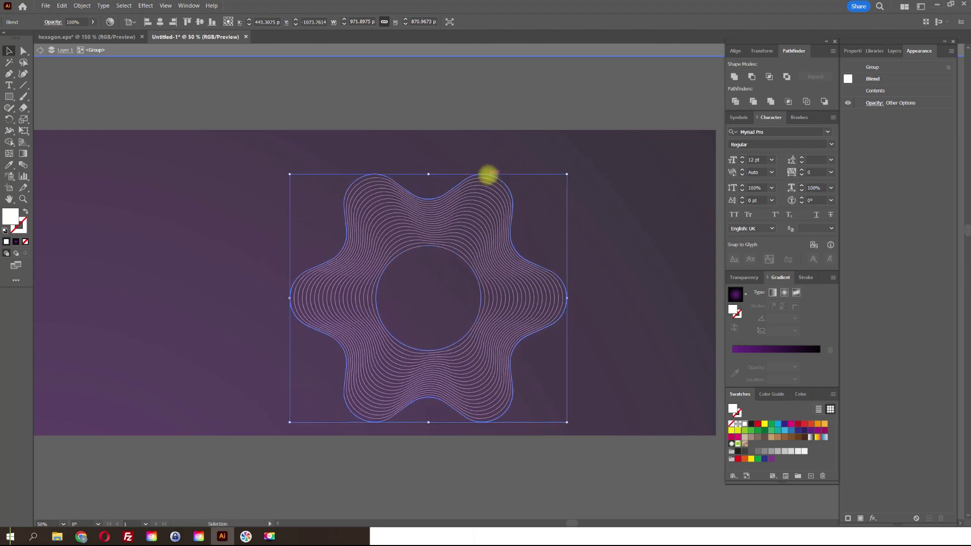
# - Isolate the blend, set the opacity of its outer flower outline to 0%, and leave isolation mode
pyautogui.doubleClick(488, 174)
pyautogui.click(487, 174)
pyautogui.moveTo(488, 174)
pyautogui.mouseDown()
pyautogui.moveTo(420, 163)
pyautogui.moveTo(538, 167)
pyautogui.moveTo(526, 197)
pyautogui.moveTo(481, 217)
pyautogui.moveTo(474, 163)
pyautogui.moveTo(498, 169)
pyautogui.moveTo(498, 182)
pyautogui.mouseUp()
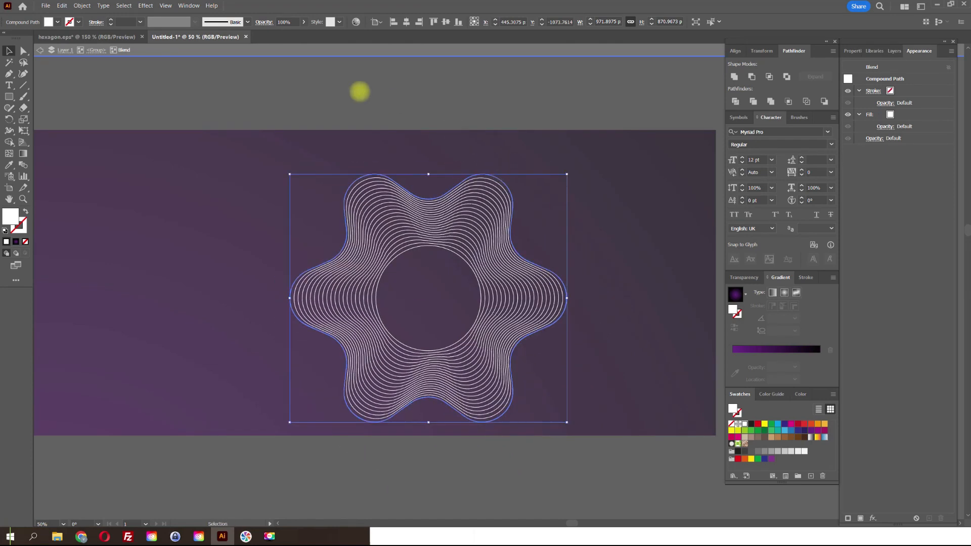
pyautogui.write('0')
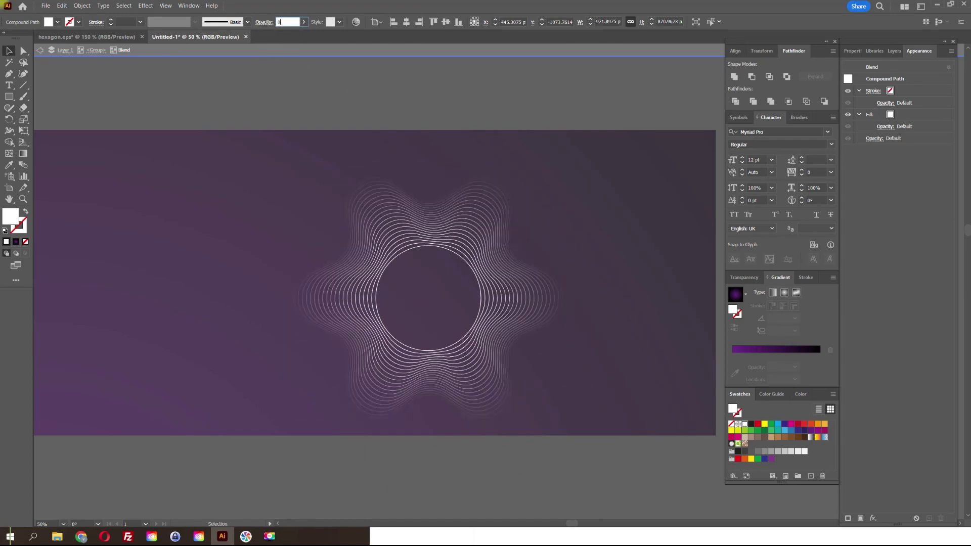
pyautogui.press('Return')
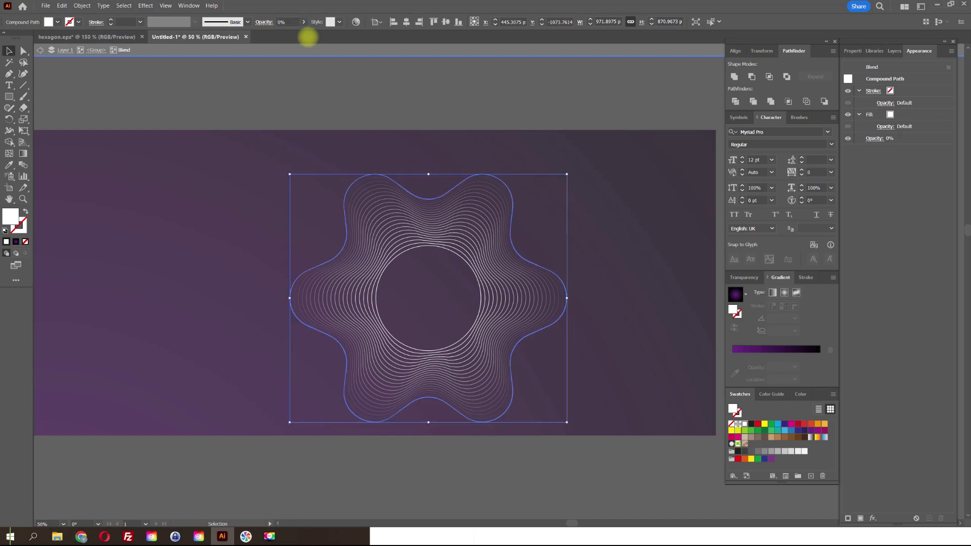
pyautogui.click(362, 79)
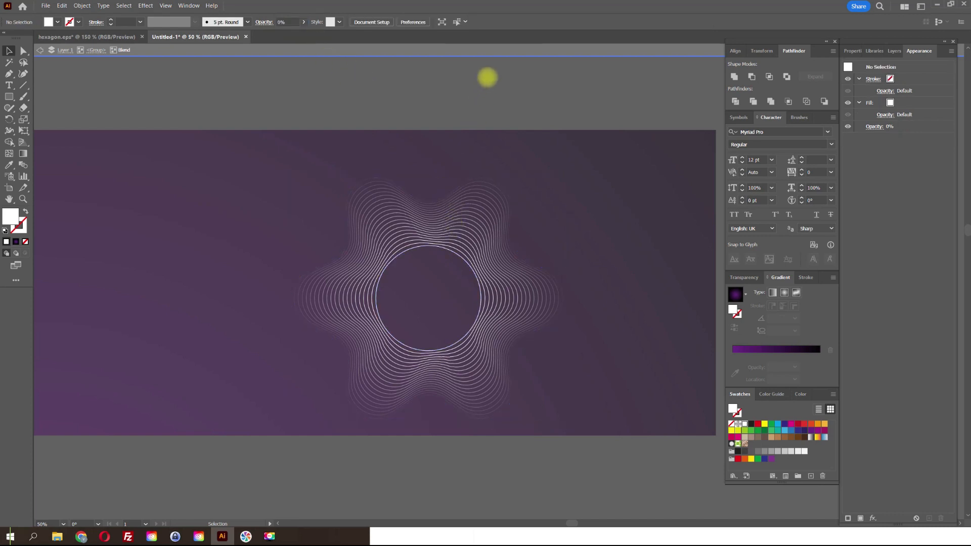
pyautogui.doubleClick(487, 78)
# - Ungroup the flower group and select the blend on its own
pyautogui.click(453, 248)
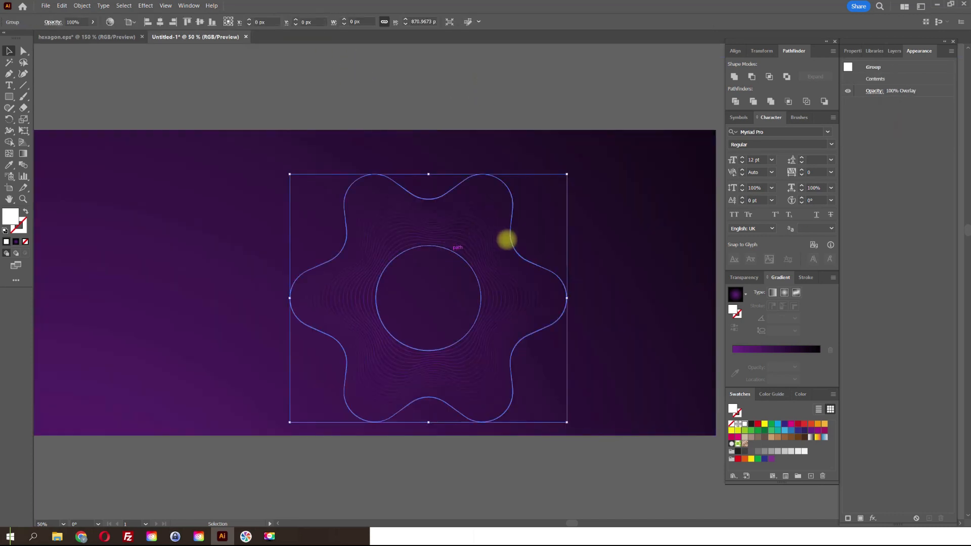
pyautogui.press('v')
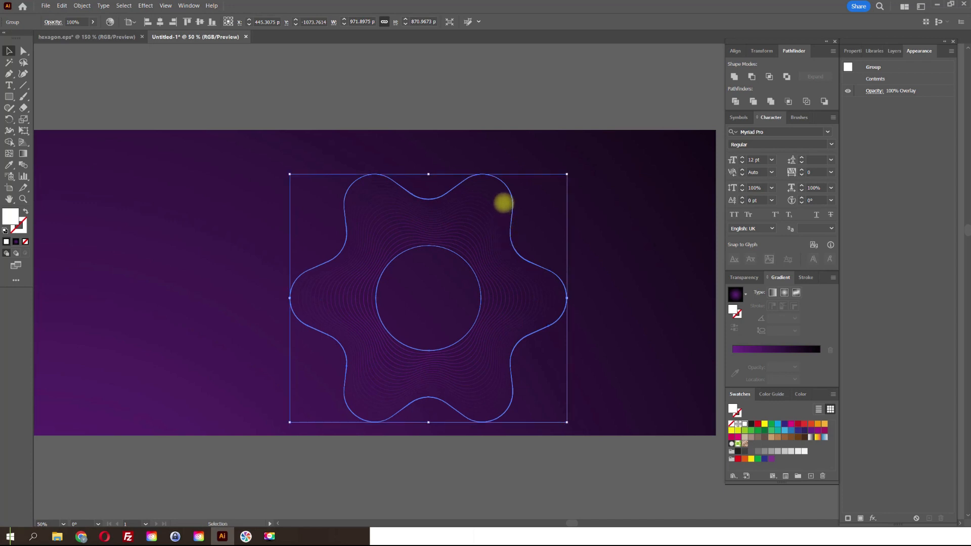
pyautogui.rightClick(503, 202)
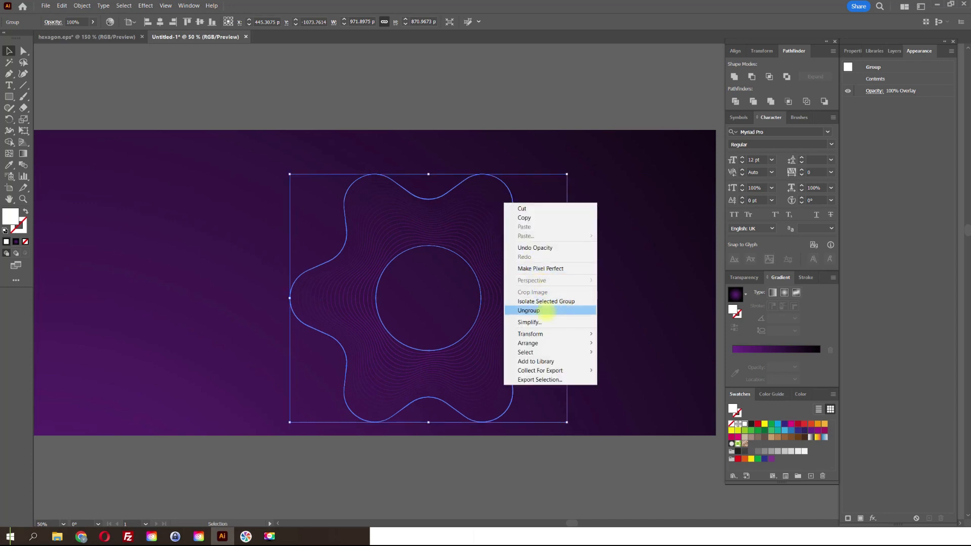
pyautogui.click(537, 310)
pyautogui.click(486, 135)
pyautogui.click(476, 221)
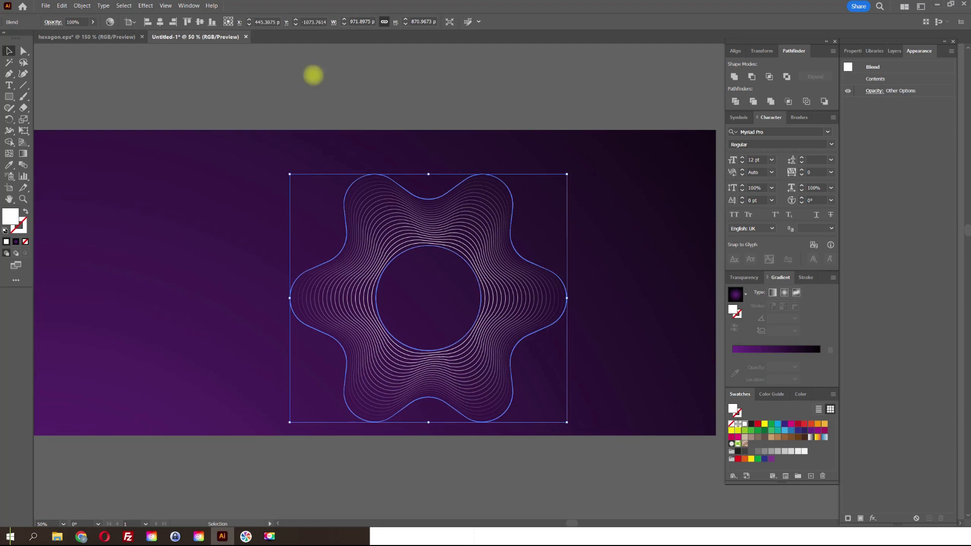
# - Set the flower blend's blending mode to Overlay
pyautogui.click(744, 277)
pyautogui.click(762, 293)
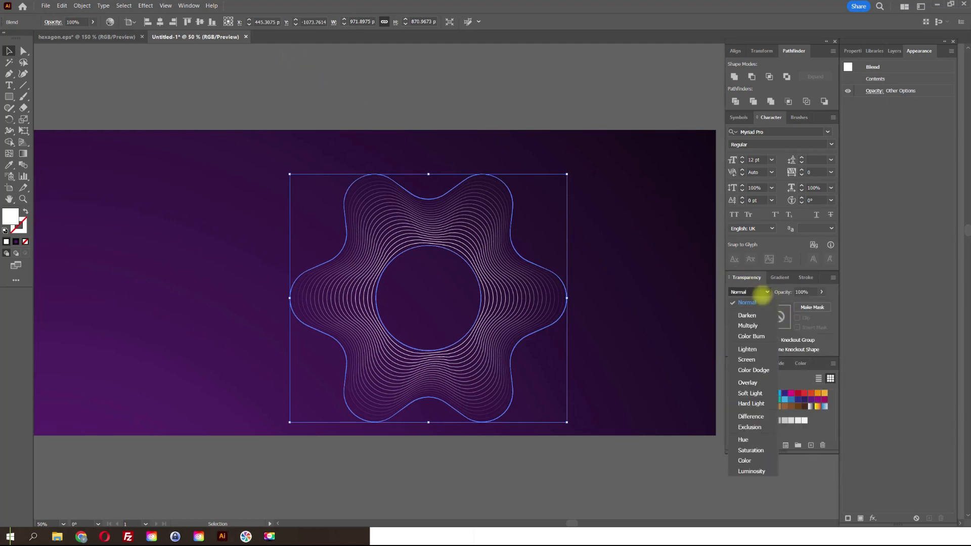
pyautogui.click(753, 382)
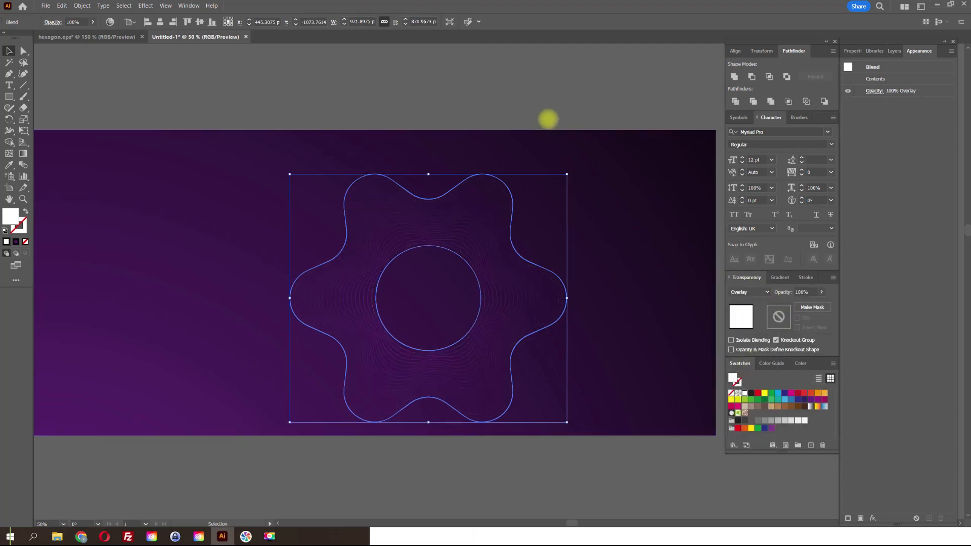
pyautogui.click(548, 119)
pyautogui.click(477, 249)
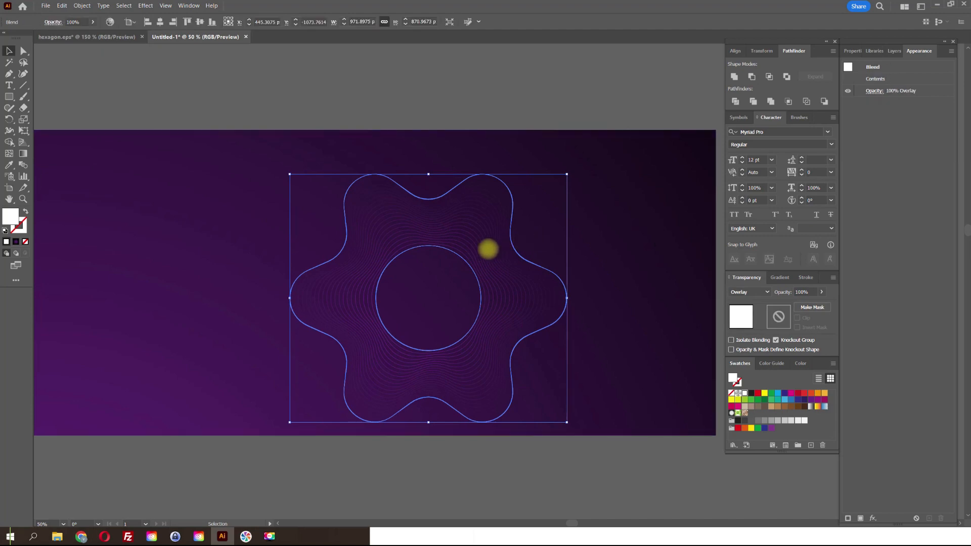
# - Switch the flower blend's blending mode to Normal for comparison and back to Overlay
pyautogui.doubleClick(488, 249)
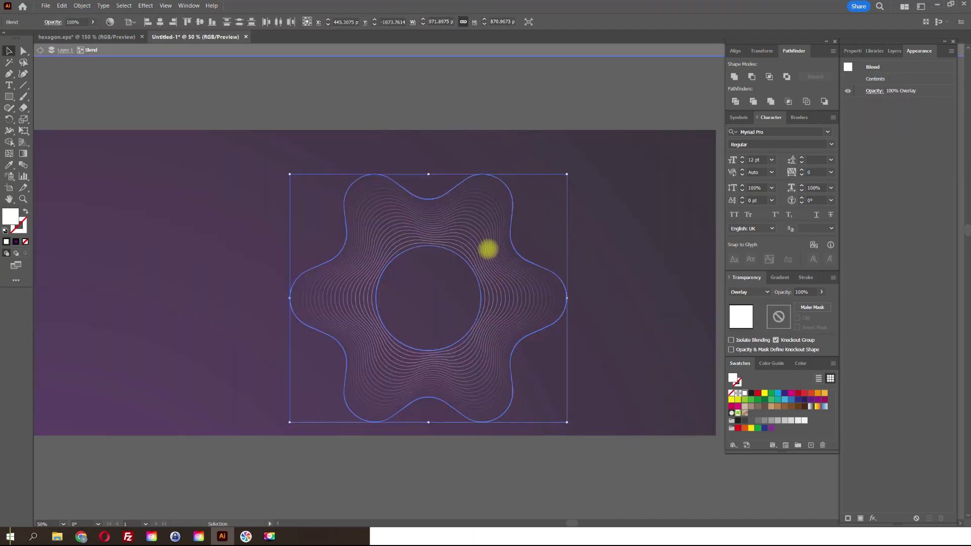
pyautogui.click(756, 292)
pyautogui.click(742, 301)
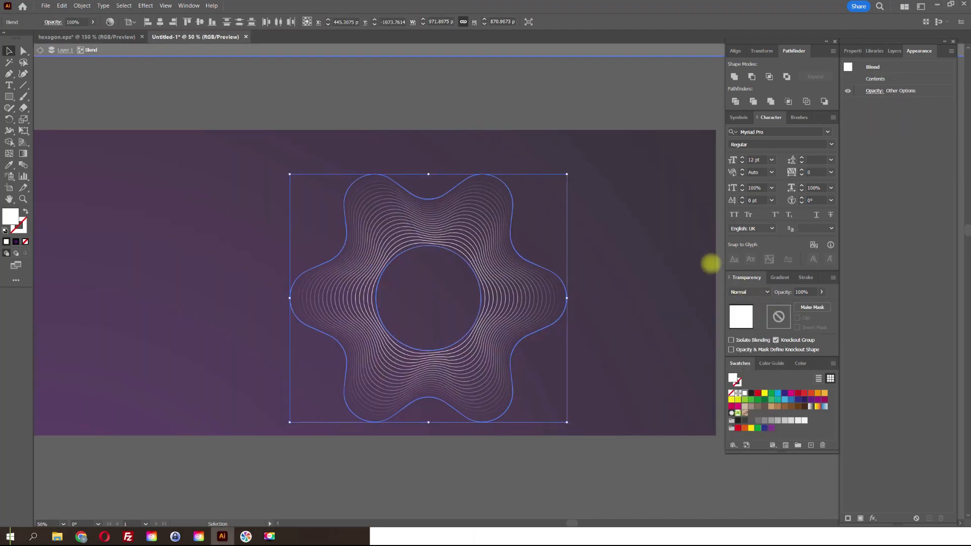
pyautogui.doubleClick(567, 85)
pyautogui.click(479, 252)
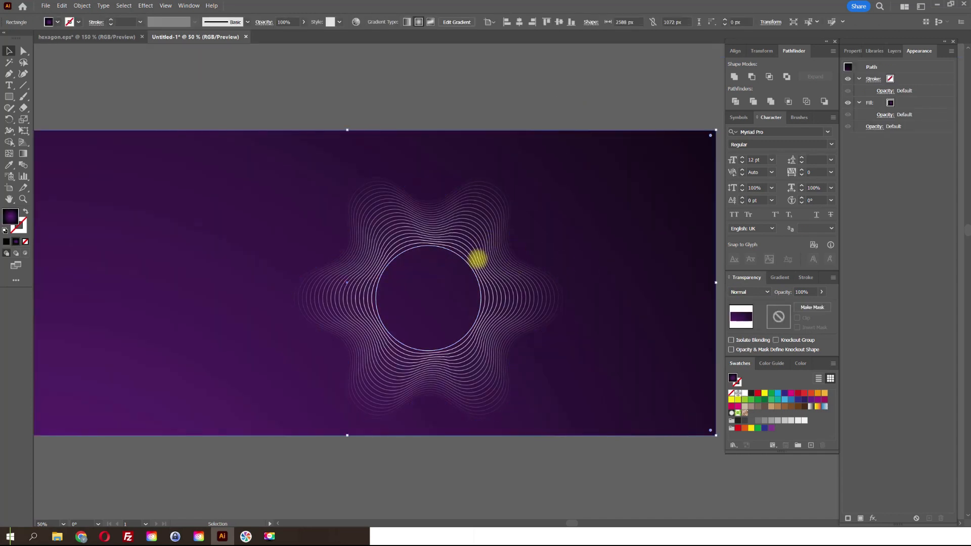
pyautogui.click(764, 292)
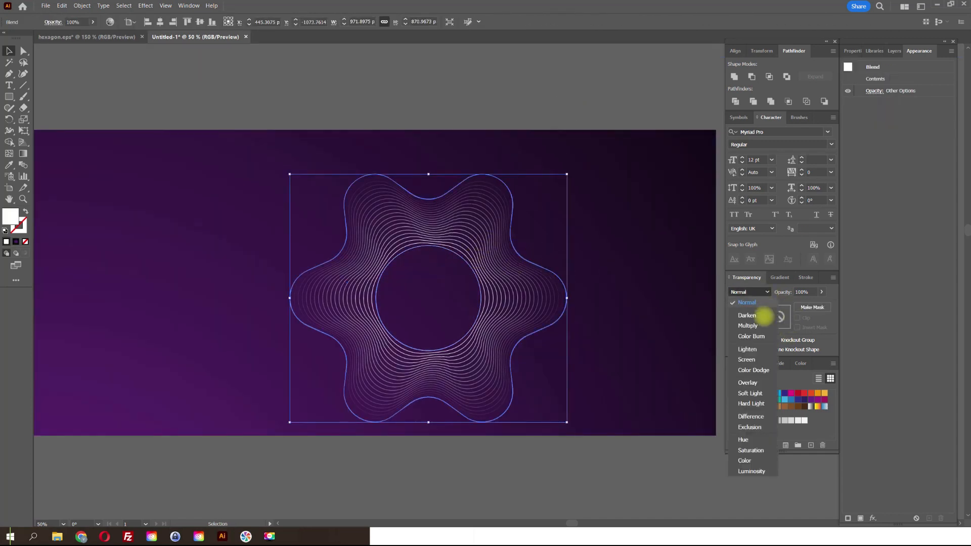
pyautogui.click(746, 381)
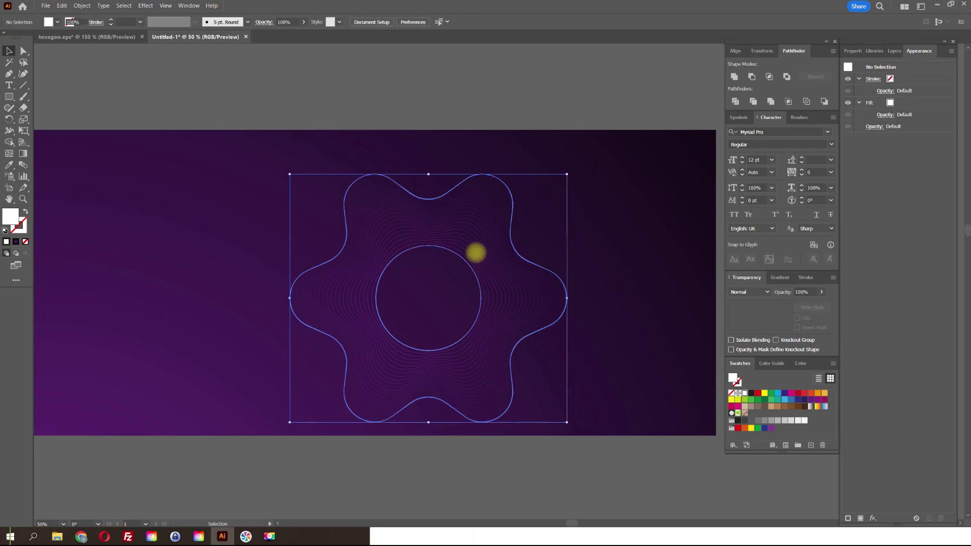
# - Copy the Overlay flower blend and paste the duplicate directly in front of it
pyautogui.click(62, 5)
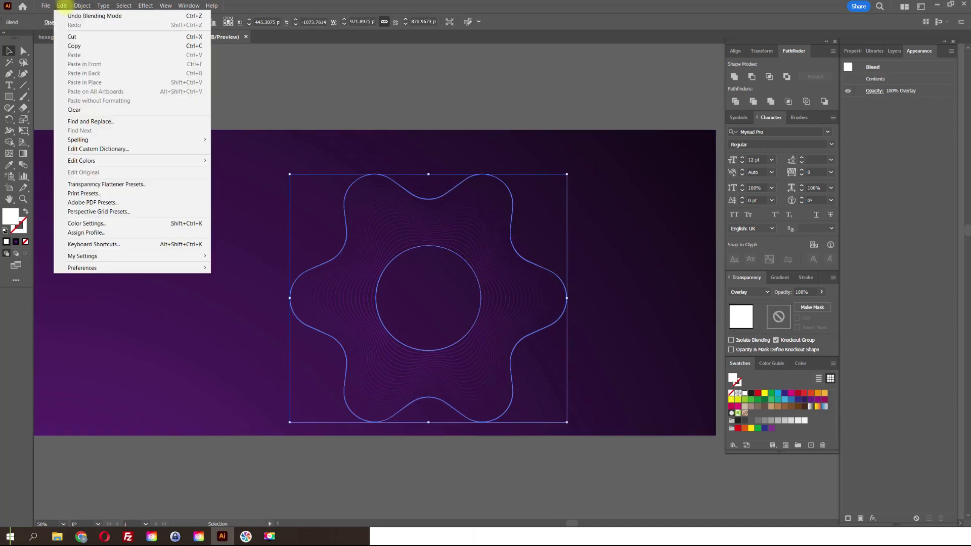
pyautogui.click(74, 46)
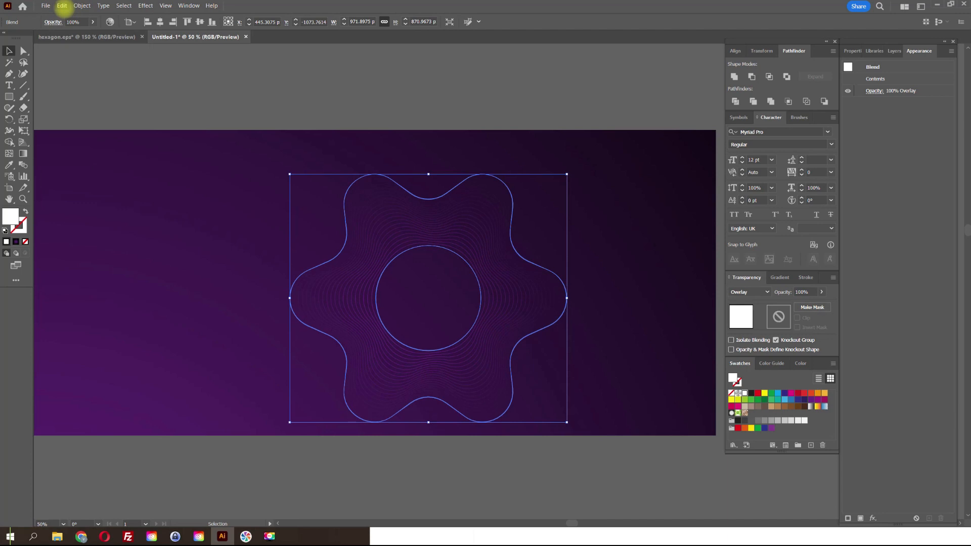
pyautogui.hotkey('ctrl', 'f')
pyautogui.click(385, 93)
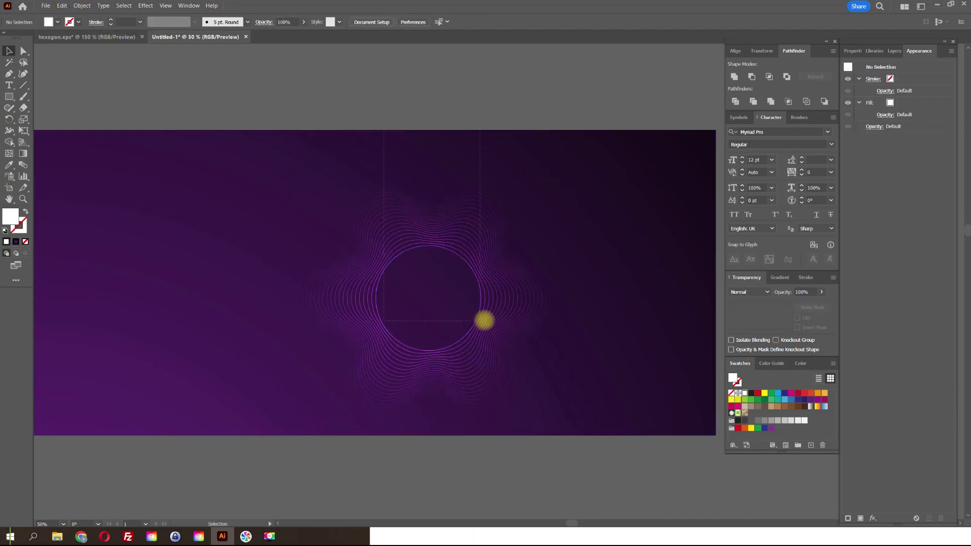
# - Select both stacked flower blends without the gradient rectangle and group them
pyautogui.hotkey('ctrl', 'a')
pyautogui.keyDown('shift'); pyautogui.click(584, 172); pyautogui.keyUp('shift')
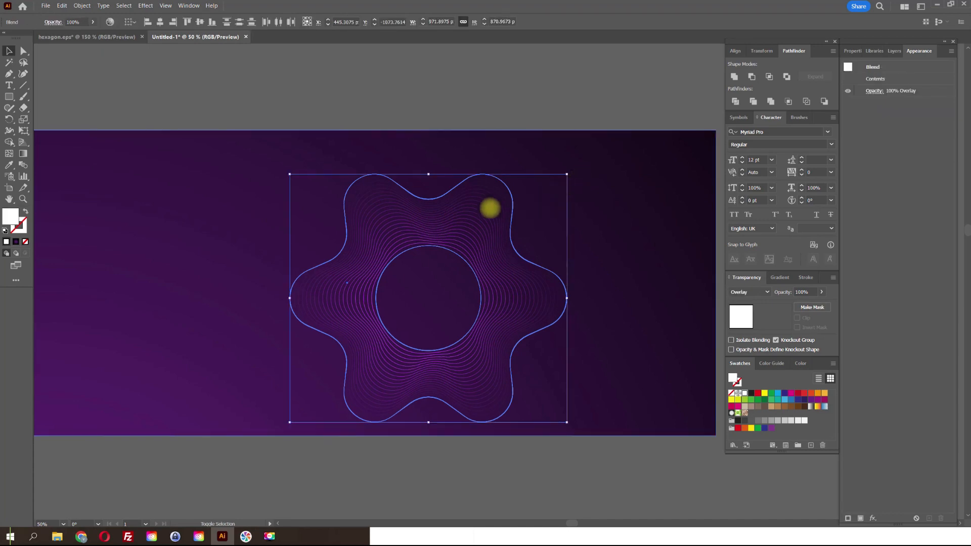
pyautogui.rightClick(477, 211)
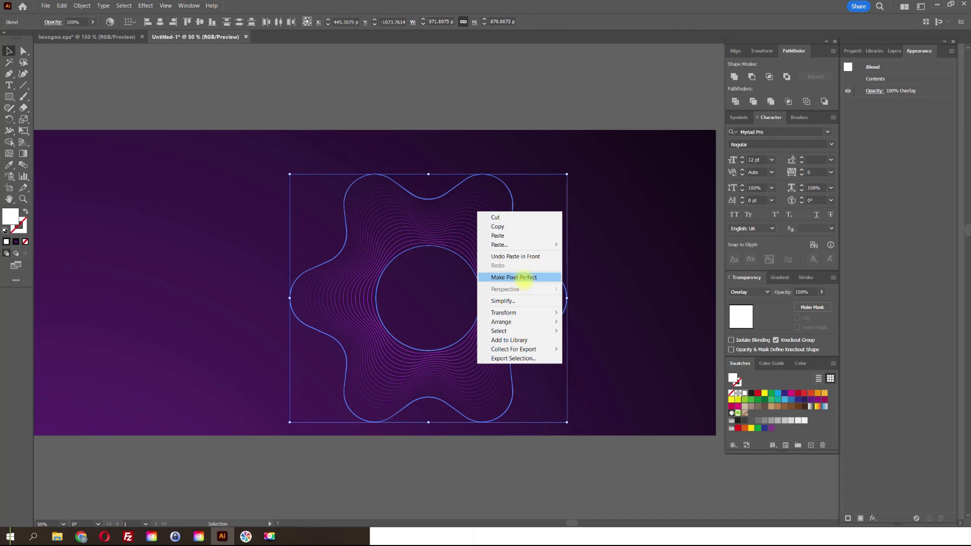
pyautogui.click(526, 278)
pyautogui.click(82, 6)
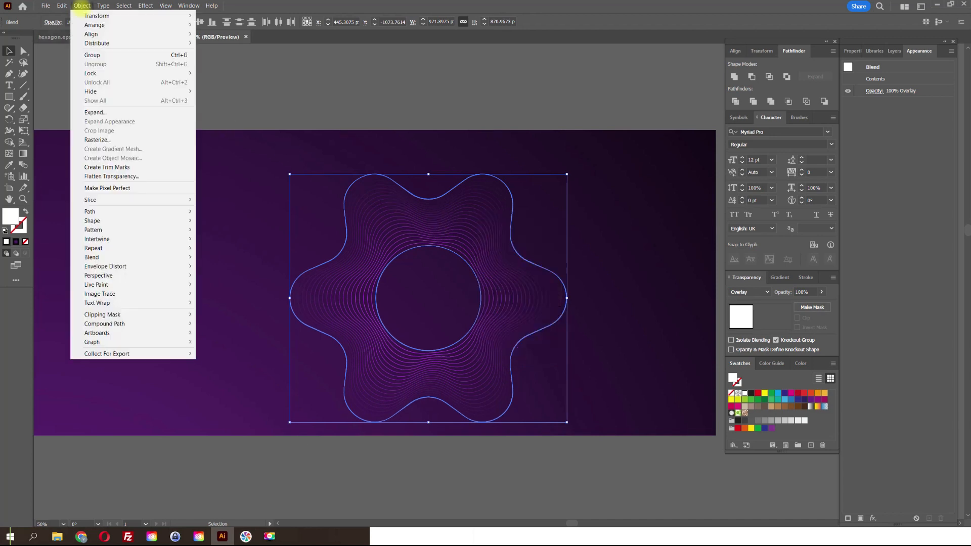
pyautogui.click(96, 55)
pyautogui.click(326, 112)
pyautogui.scroll(-1, 312, 138)
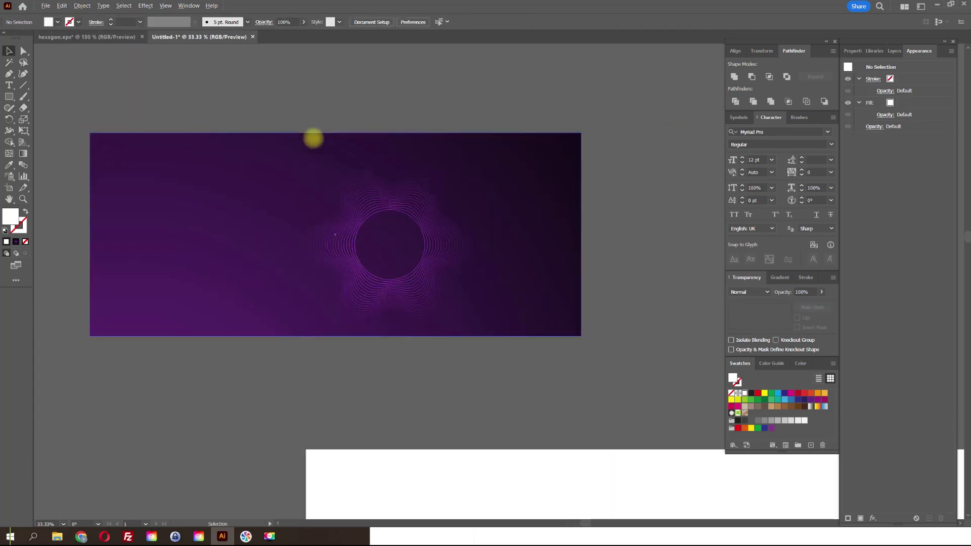
# - Shrink the gradient rectangle proportionally to about a third of its width, leaving it over the flower's upper part
pyautogui.click(335, 134)
pyautogui.moveTo(335, 132); pyautogui.dragTo(331, 180)
pyautogui.moveTo(281, 205); pyautogui.dragTo(273, 124)
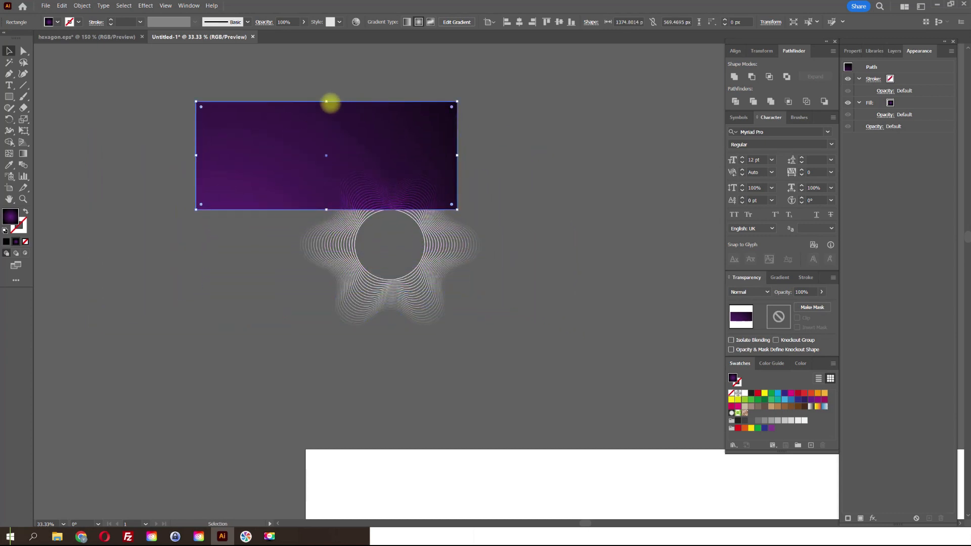
pyautogui.moveTo(197, 101); pyautogui.dragTo(276, 147)
pyautogui.hotkey('ctrl', '1')
pyautogui.keyDown('alt'); pyautogui.scroll(-2, 402, 194); pyautogui.keyUp('alt')
pyautogui.moveTo(452, 137); pyautogui.dragTo(429, 139)
pyautogui.click(565, 158)
# - Place a duplicate of the flower group beside the original, on the far side of the gradient rectangle
pyautogui.keyDown('alt'); pyautogui.scroll(2, 403, 179); pyautogui.keyUp('alt')
pyautogui.keyDown('alt'); pyautogui.scroll(-4, 403, 179); pyautogui.keyUp('alt')
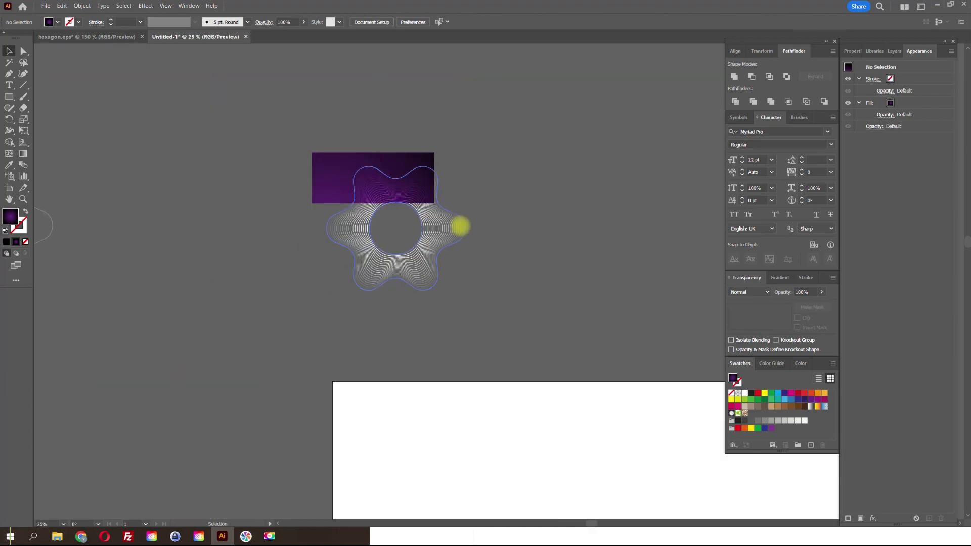
pyautogui.keyDown('alt'); pyautogui.scroll(2, 460, 226); pyautogui.keyUp('alt')
pyautogui.click(421, 250)
pyautogui.moveTo(455, 247); pyautogui.dragTo(237, 270)
# - Enlarge the duplicated flower group to about 1520 × 1362 px and rotate it to about 326.74°
pyautogui.keyDown('alt'); pyautogui.scroll(-1, 257, 123); pyautogui.keyUp('alt')
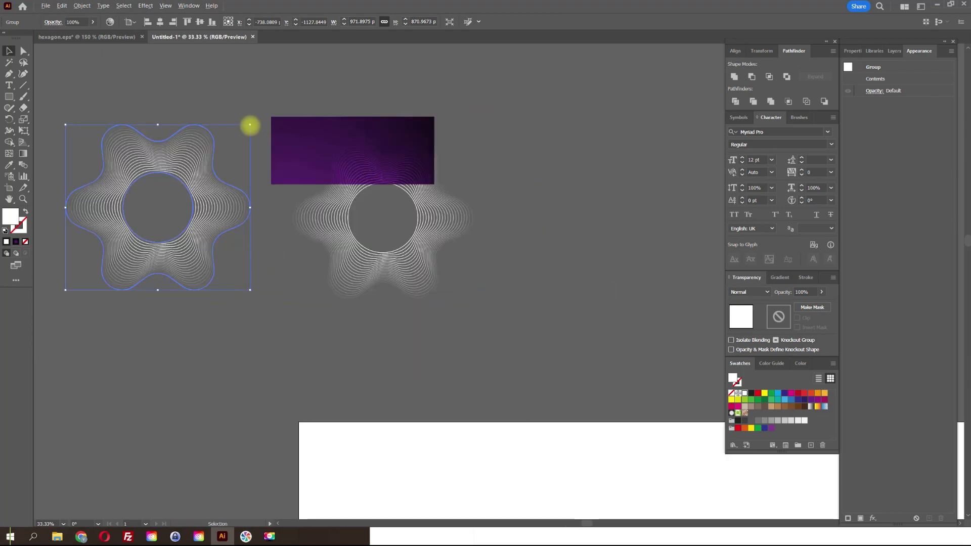
pyautogui.moveTo(250, 124); pyautogui.dragTo(357, 177)
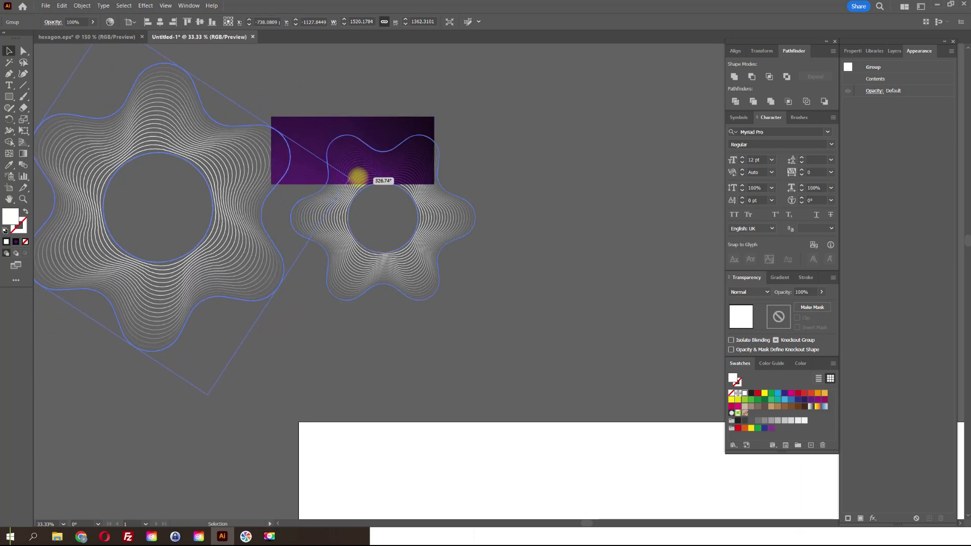
pyautogui.click(275, 71)
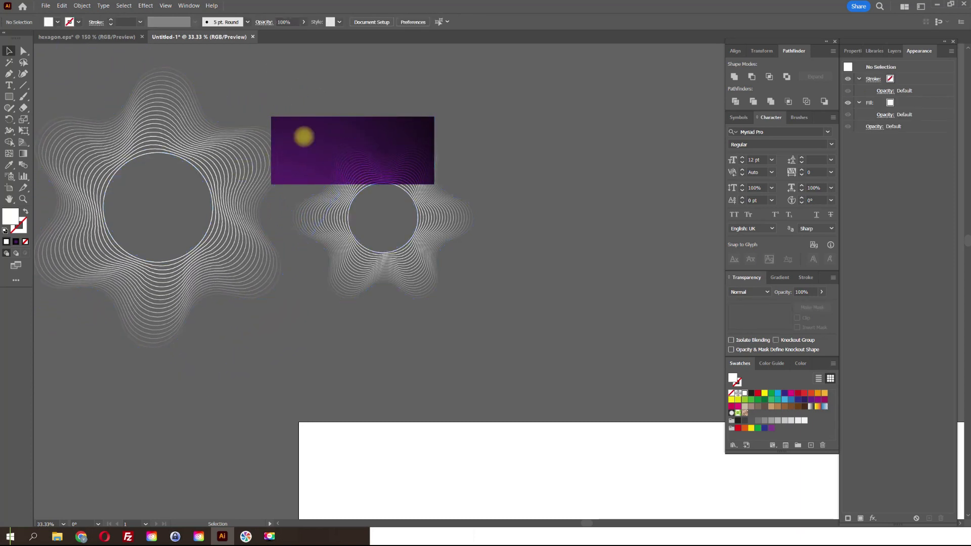
# - Undo the large flower's rotation and move the flower diagonally down until it overlaps the gradient rectangle and the small flower
pyautogui.hotkey('ctrl', 'z')
pyautogui.click(325, 104)
pyautogui.moveTo(213, 174); pyautogui.dragTo(331, 250)
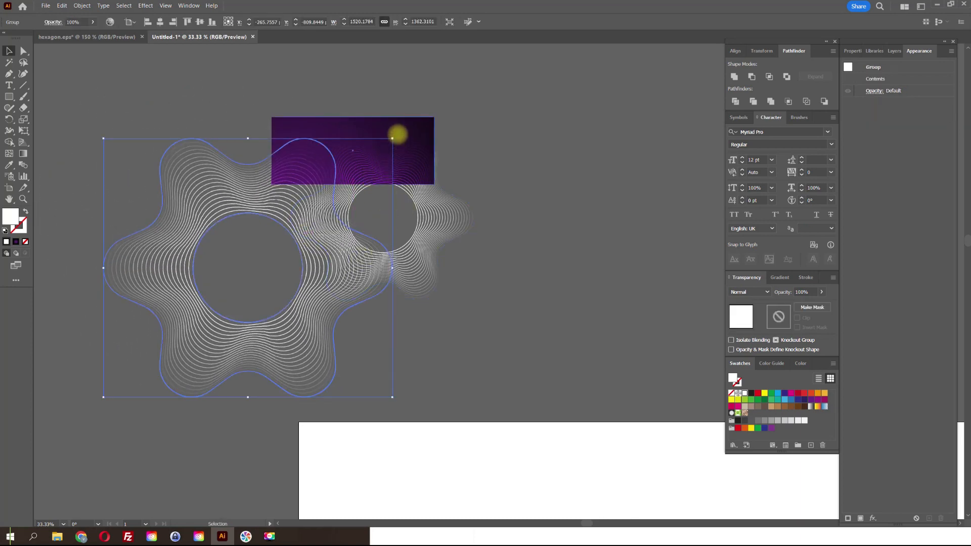
# - Expand the object and fill of the large flower group
pyautogui.moveTo(396, 133); pyautogui.dragTo(445, 251)
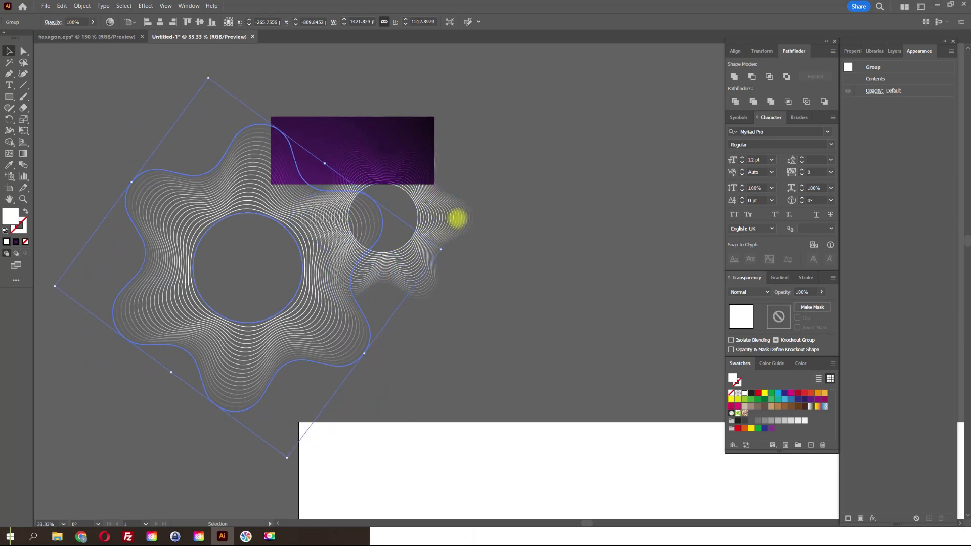
pyautogui.hotkey('ctrl', 'z')
pyautogui.click(82, 6)
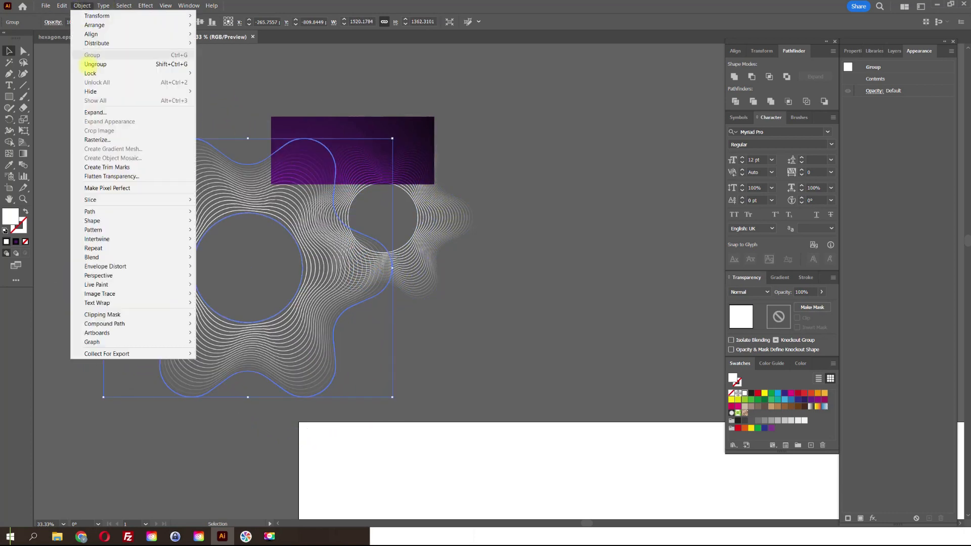
pyautogui.click(95, 113)
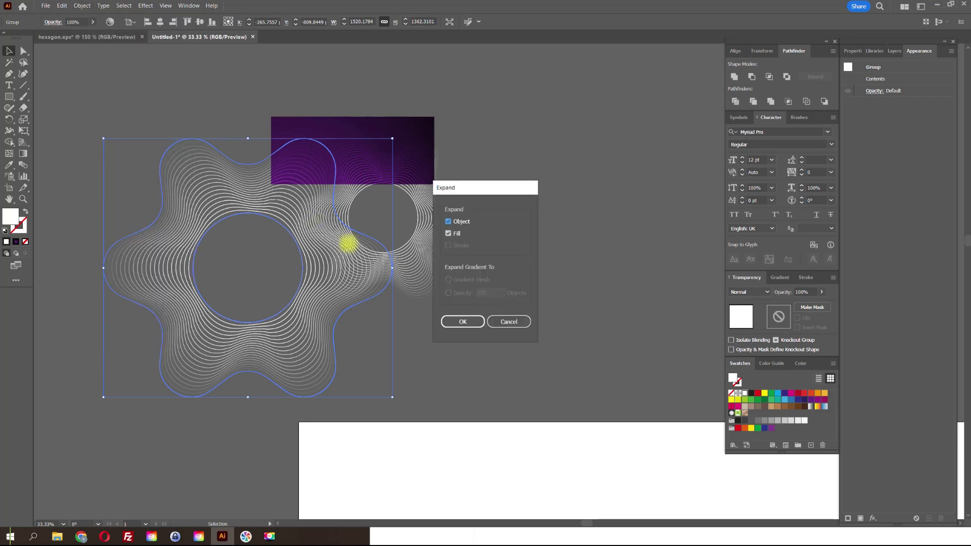
pyautogui.click(463, 322)
# - Rotate the expanded large flower slightly clockwise
pyautogui.click(204, 103)
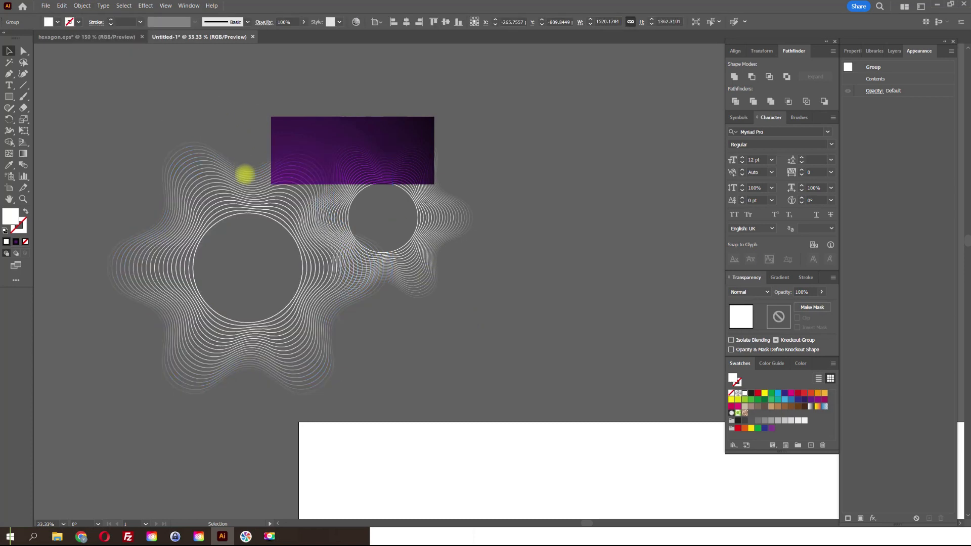
pyautogui.click(247, 191)
pyautogui.moveTo(397, 135); pyautogui.dragTo(441, 215)
# - Expand the object and fill of the small flower group
pyautogui.click(441, 215)
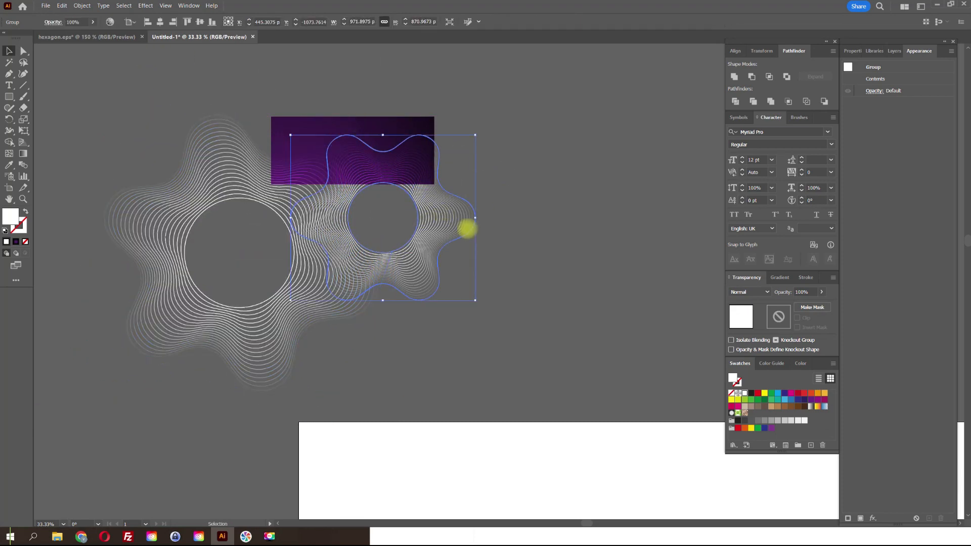
pyautogui.click(82, 6)
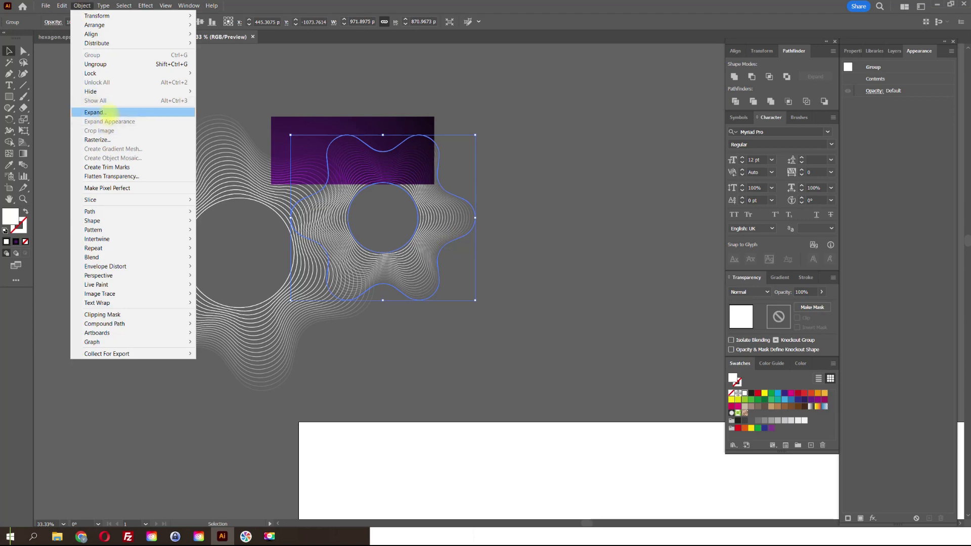
pyautogui.click(101, 111)
pyautogui.click(462, 322)
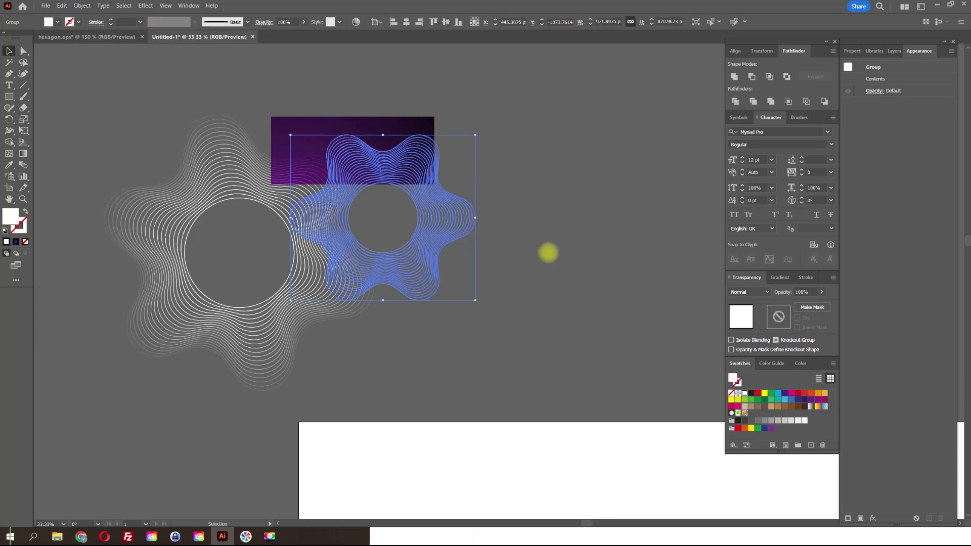
# - Enlarge the gradient rectangle proportionally to about 1049 × 434 px, extending it up and over the large flower
pyautogui.hotkey('ctrl', '1')
pyautogui.moveTo(460, 91); pyautogui.dragTo(458, 187)
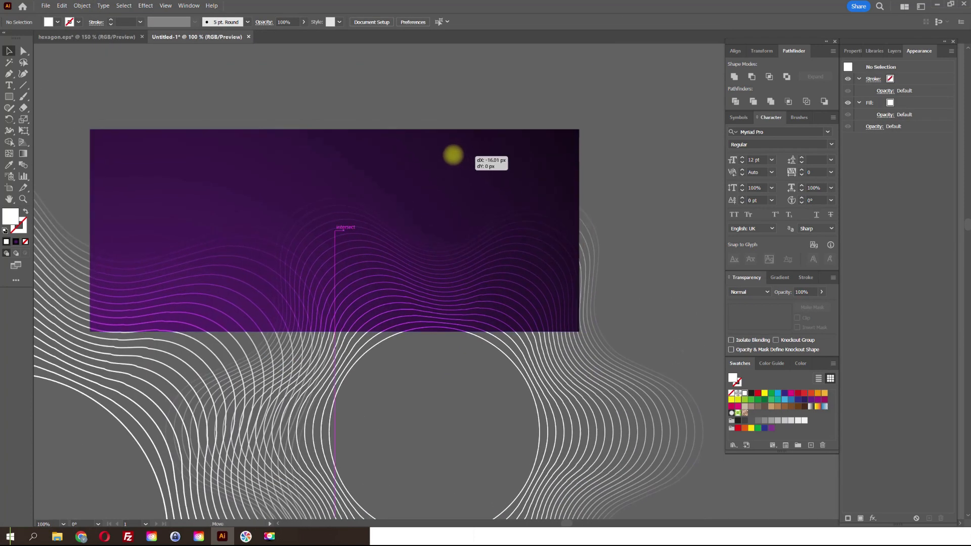
pyautogui.click(370, 143)
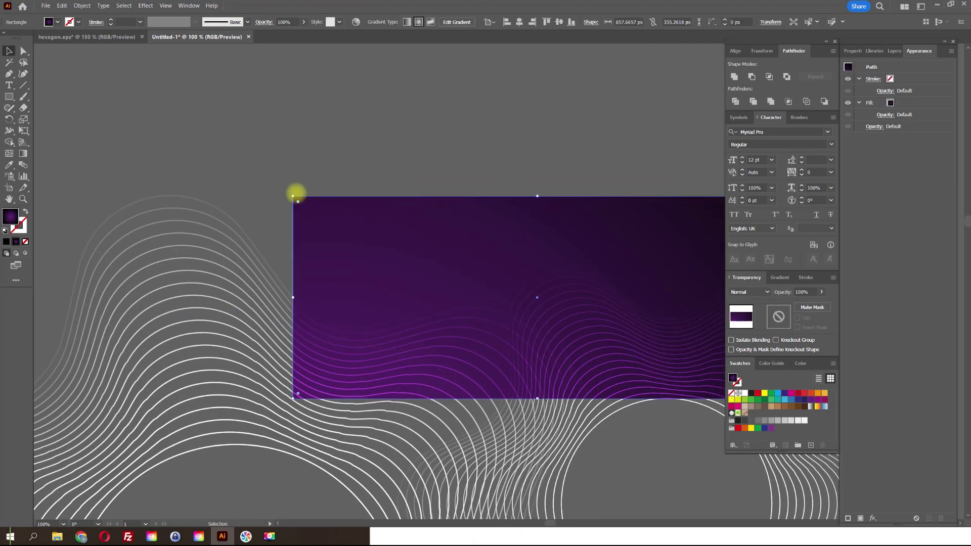
pyautogui.moveTo(296, 197); pyautogui.dragTo(185, 131)
pyautogui.click(496, 124)
pyautogui.moveTo(496, 124); pyautogui.dragTo(371, 111)
pyautogui.scroll(-1, 435, 188)
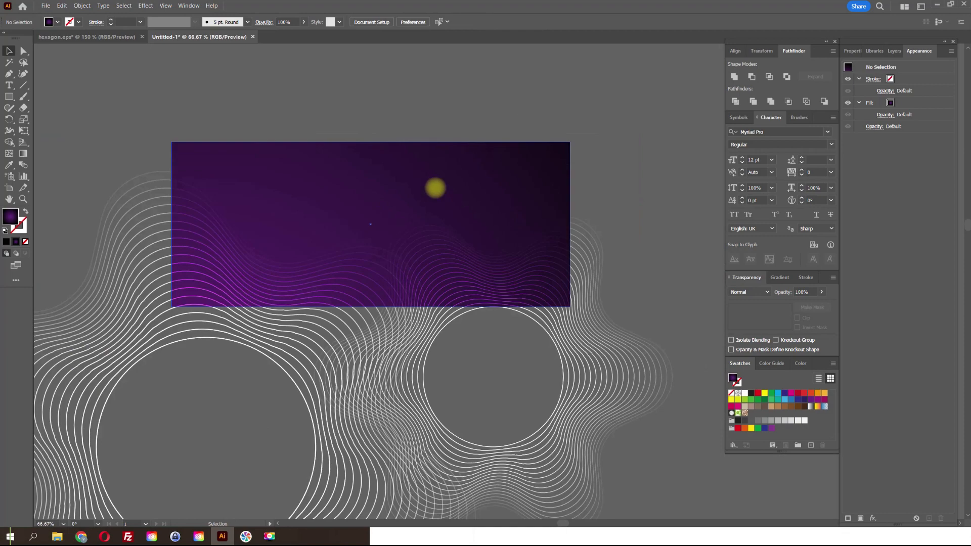
# - Enlarge the large flower to about 2054 × 2103 px and position its outer curves across the lower part of the gradient rectangle
pyautogui.moveTo(343, 360); pyautogui.dragTo(215, 323)
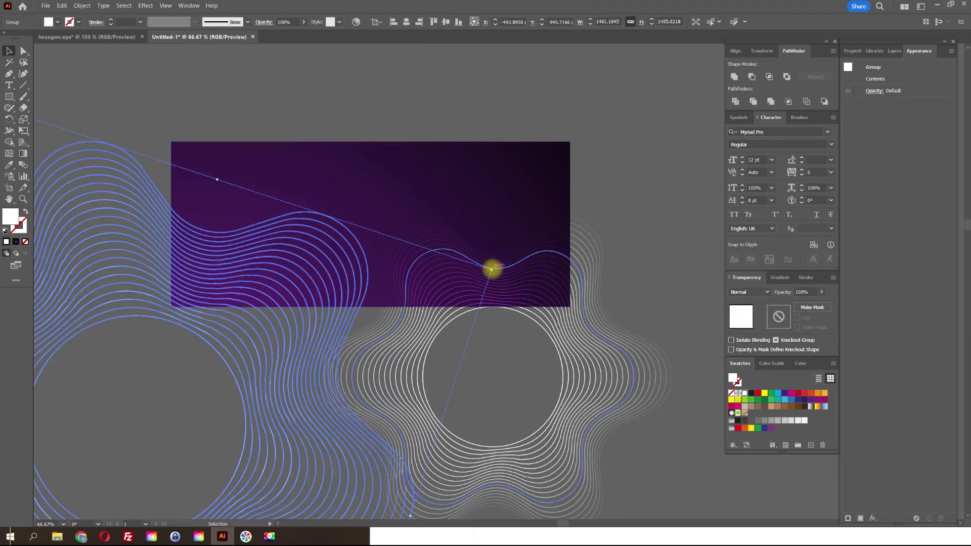
pyautogui.moveTo(491, 270); pyautogui.dragTo(638, 199)
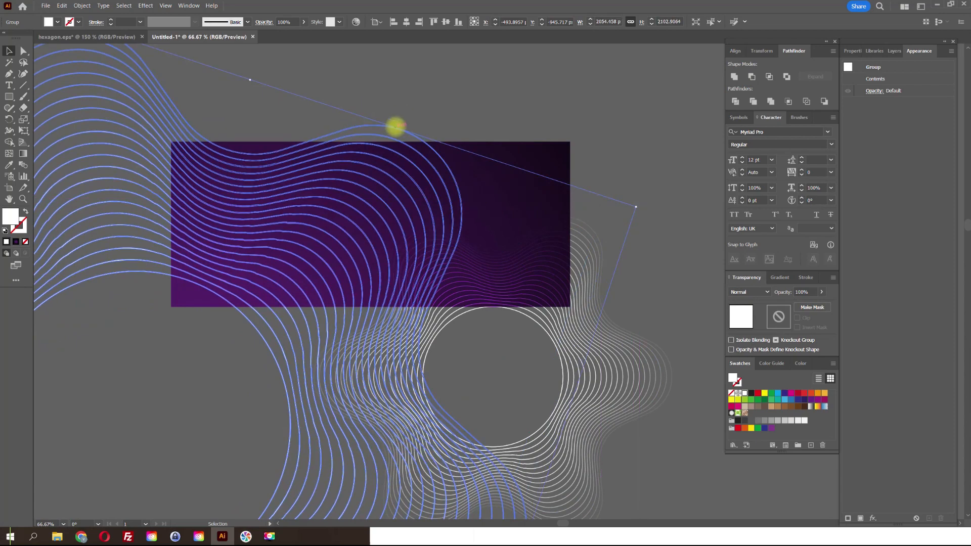
pyautogui.moveTo(379, 149)
pyautogui.mouseDown()
pyautogui.moveTo(354, 172)
pyautogui.moveTo(359, 187)
pyautogui.mouseUp()
pyautogui.click(416, 82)
pyautogui.scroll(2, 458, 266)
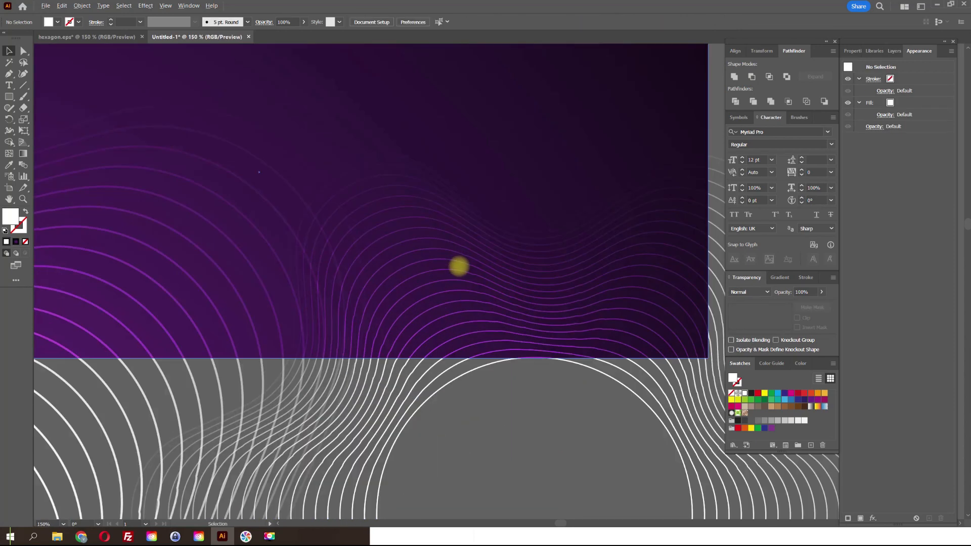
pyautogui.scroll(-2, 459, 266)
pyautogui.moveTo(507, 123); pyautogui.dragTo(488, 162)
# - Change the rectangle's purple gradient stop to blue and set the gradient midpoint to about 43%
pyautogui.click(470, 189)
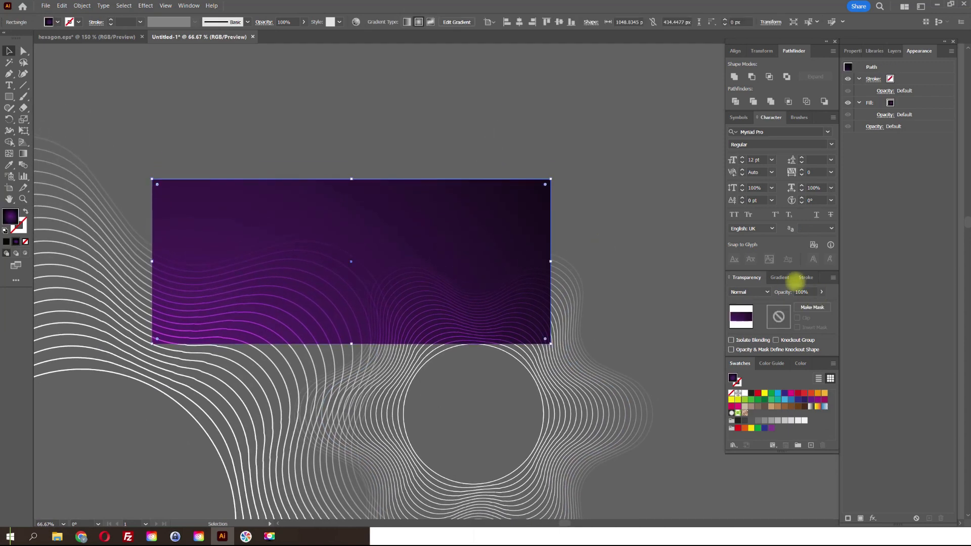
pyautogui.click(788, 278)
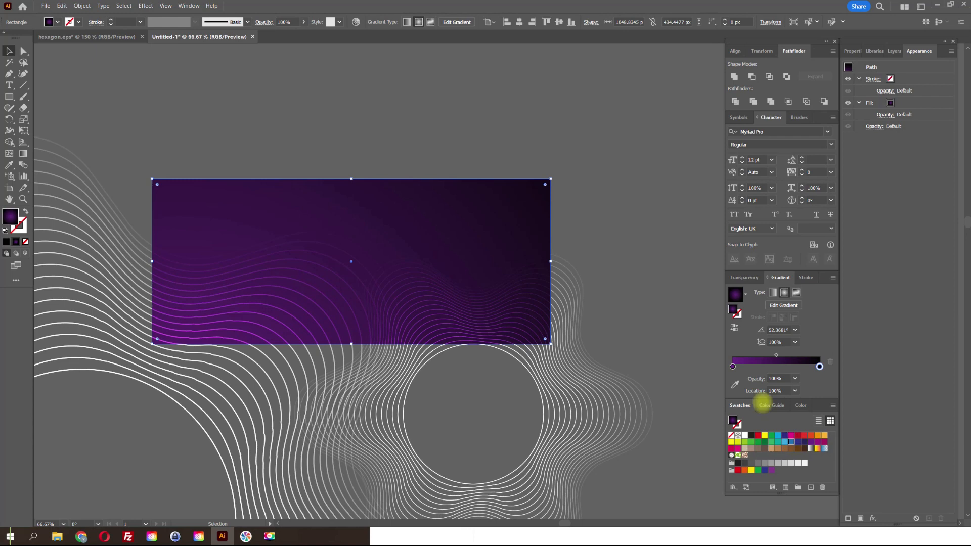
pyautogui.moveTo(733, 367); pyautogui.dragTo(732, 366)
pyautogui.moveTo(484, 192); pyautogui.dragTo(486, 201)
pyautogui.moveTo(769, 355); pyautogui.dragTo(770, 355)
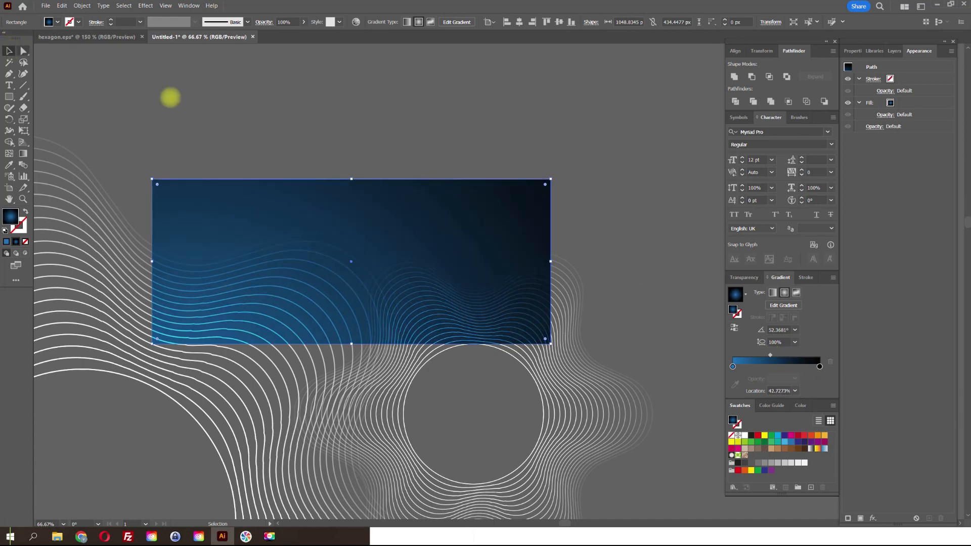
pyautogui.click(170, 98)
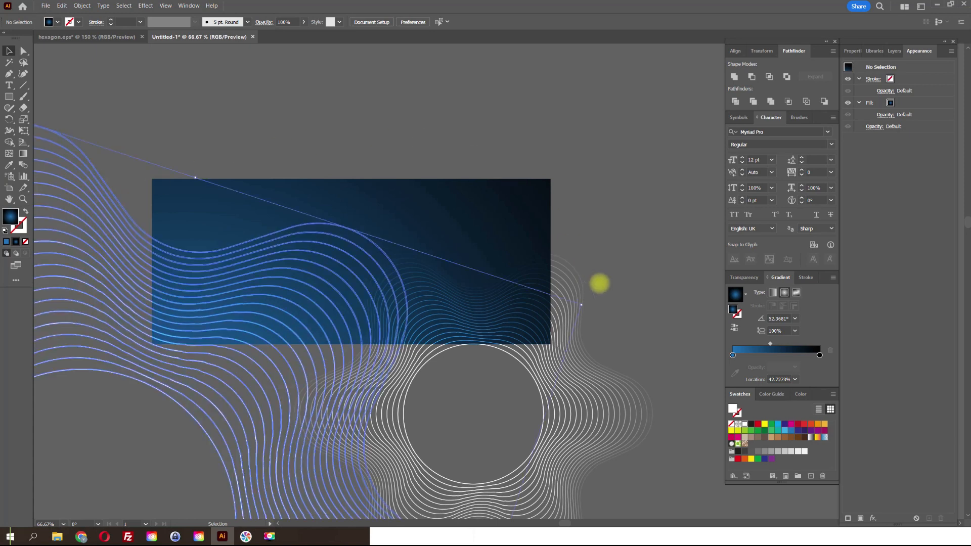
# - Rotate the large flower clockwise, enlarge it to about 2428 × 2606 px and reposition it over the blue rectangle's lower corner
pyautogui.click(581, 304)
pyautogui.moveTo(582, 305); pyautogui.dragTo(623, 460)
pyautogui.moveTo(182, 152); pyautogui.dragTo(117, 147)
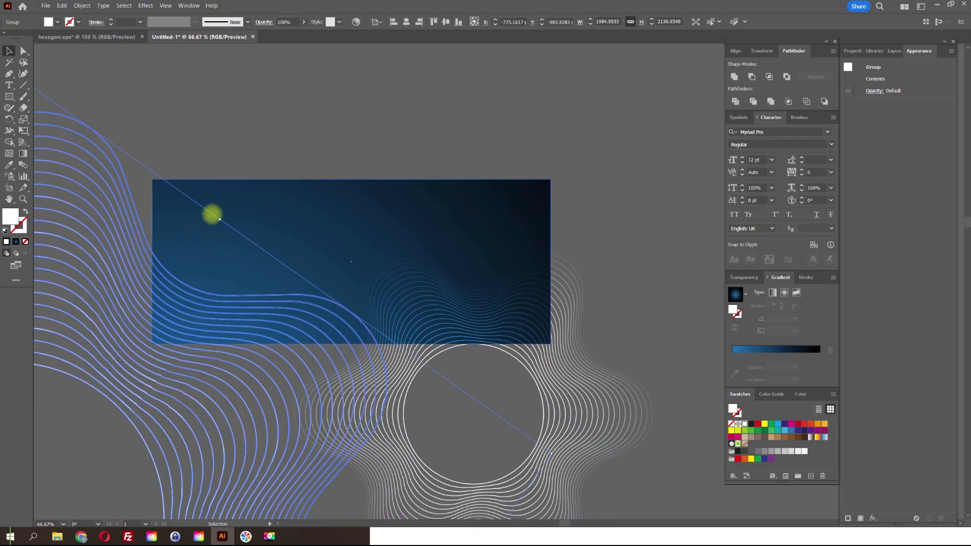
pyautogui.moveTo(218, 218); pyautogui.dragTo(273, 157)
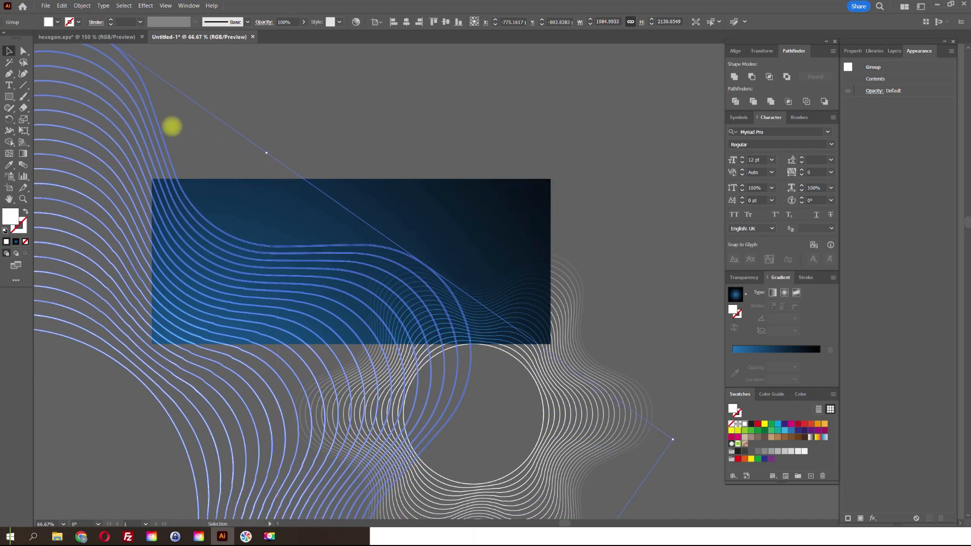
pyautogui.moveTo(158, 133); pyautogui.dragTo(107, 149)
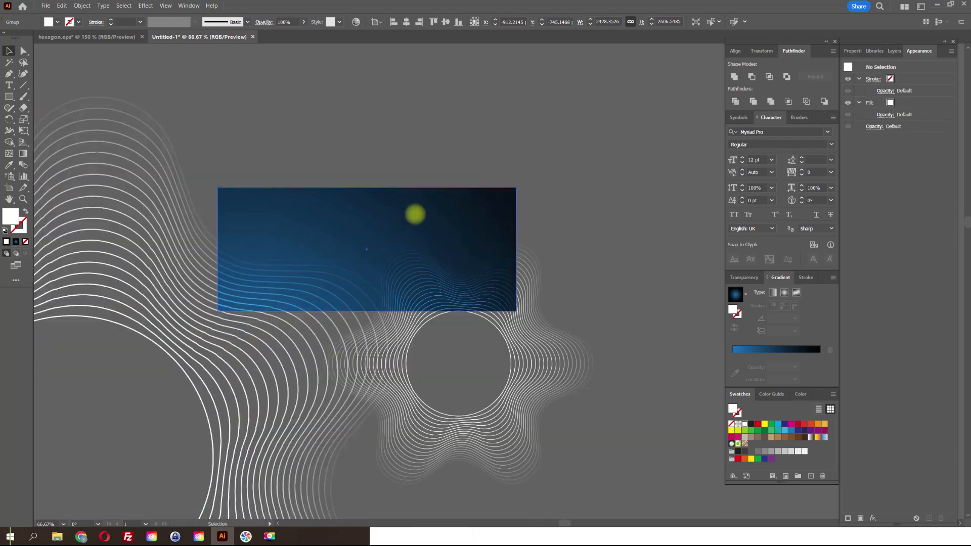
pyautogui.click(652, 346)
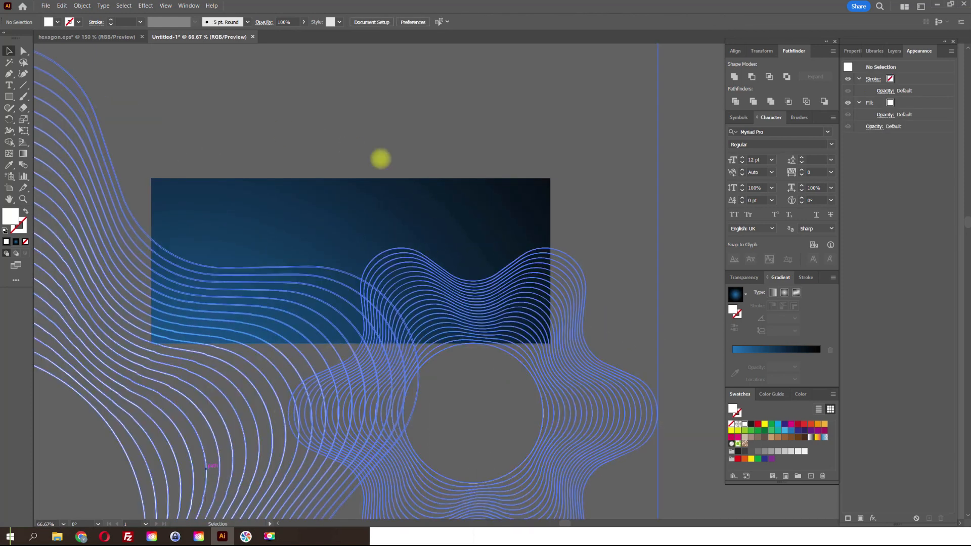
# - Copy both flower groups and paste the copies in place over the originals to intensify the lines
pyautogui.hotkey('ctrl', 'a')
pyautogui.click(82, 5)
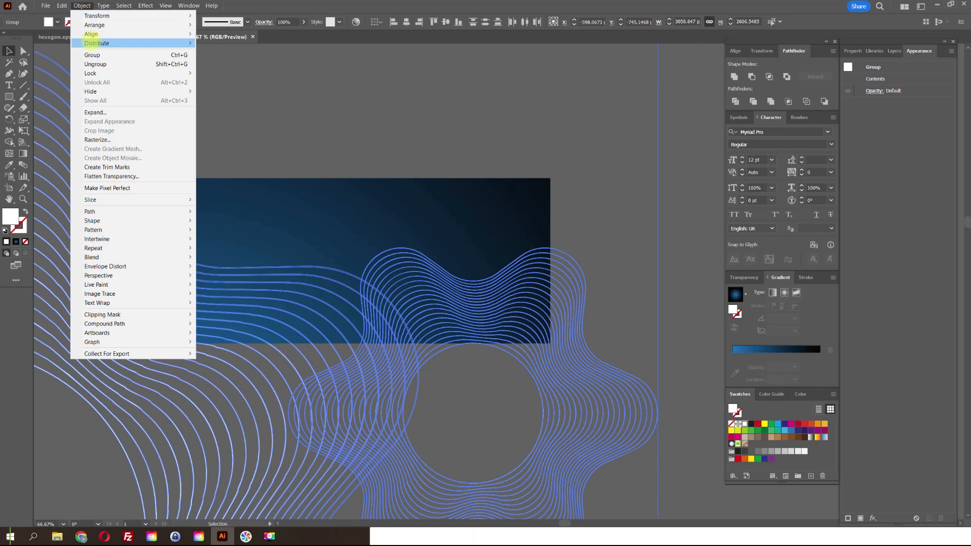
pyautogui.moveTo(62, 6)
pyautogui.click(74, 45)
pyautogui.press('a')
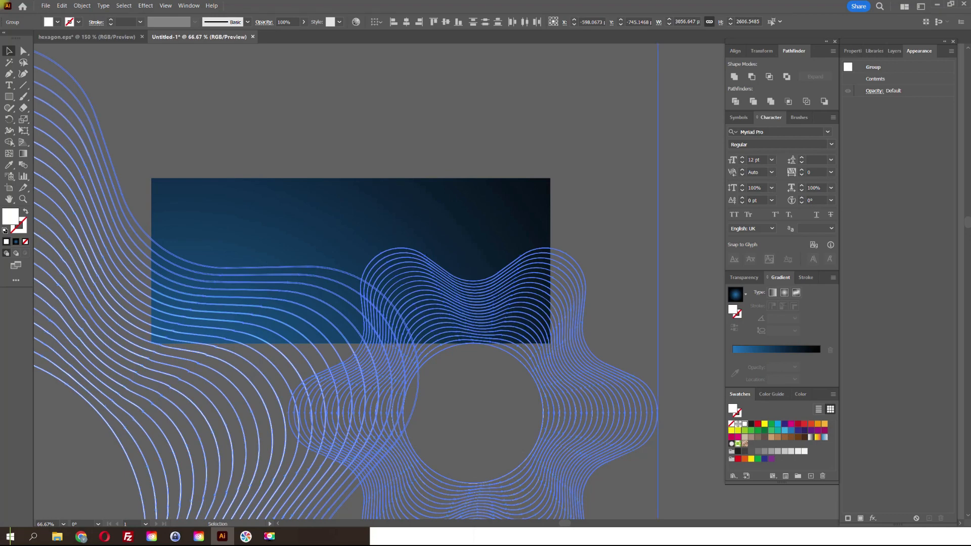
pyautogui.hotkey('ctrl', 'shift', 'a')
# - Rotate the small stacked flower slightly and shift it a little toward the rectangle's dark lower corner
pyautogui.scroll(3, 399, 247)
pyautogui.scroll(-3, 399, 247)
pyautogui.click(612, 323)
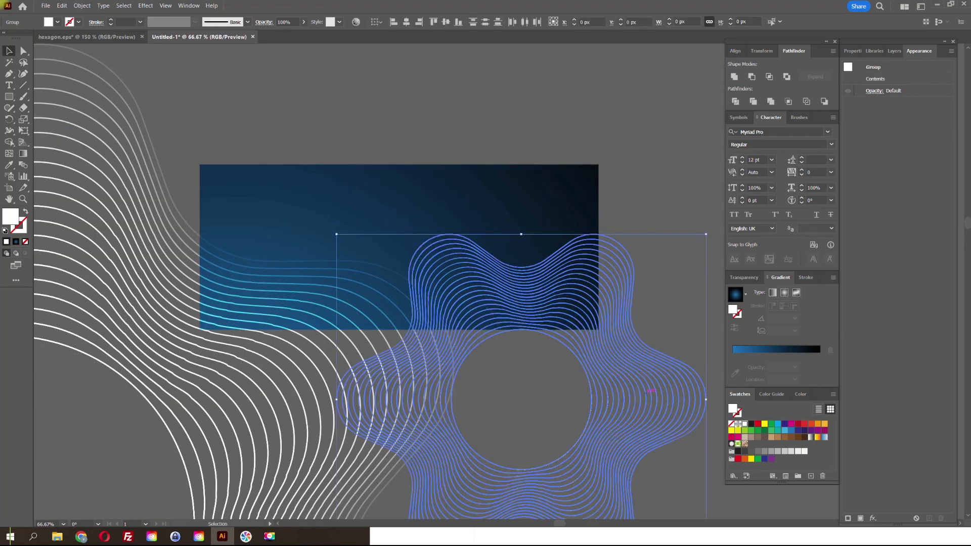
pyautogui.moveTo(612, 324); pyautogui.dragTo(552, 337)
pyautogui.moveTo(650, 242); pyautogui.dragTo(612, 186)
pyautogui.moveTo(521, 374); pyautogui.dragTo(541, 369)
# - Rotate the large stacked flower and move it so its curves sweep up the blue end of the rectangle
pyautogui.click(85, 161)
pyautogui.scroll(-1, 85, 160)
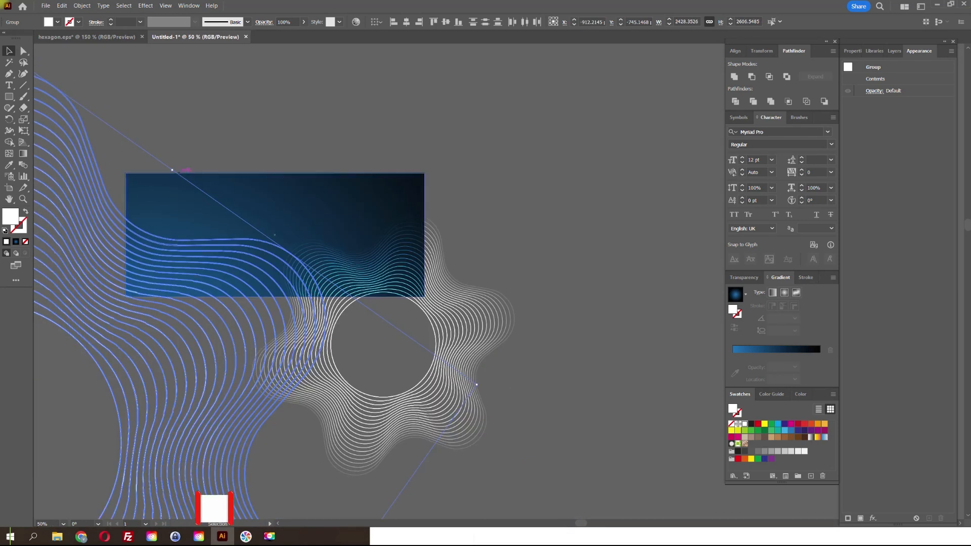
pyautogui.moveTo(171, 170); pyautogui.dragTo(129, 238)
pyautogui.moveTo(50, 353); pyautogui.dragTo(127, 318)
pyautogui.hotkey('ctrl', 'shift', 'a')
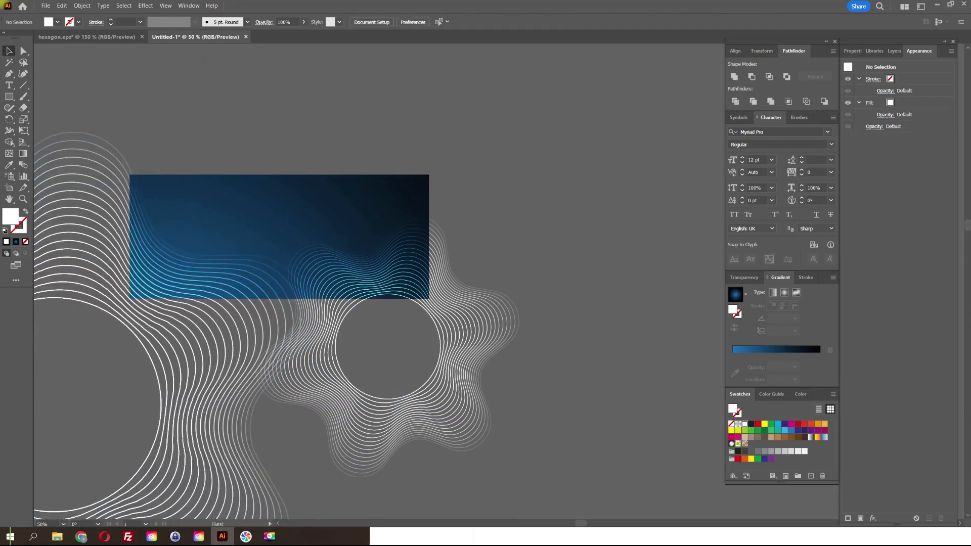
pyautogui.hotkey('ctrl', '+')
pyautogui.hotkey('ctrl', '+')
pyautogui.moveTo(384, 278); pyautogui.dragTo(353, 366)
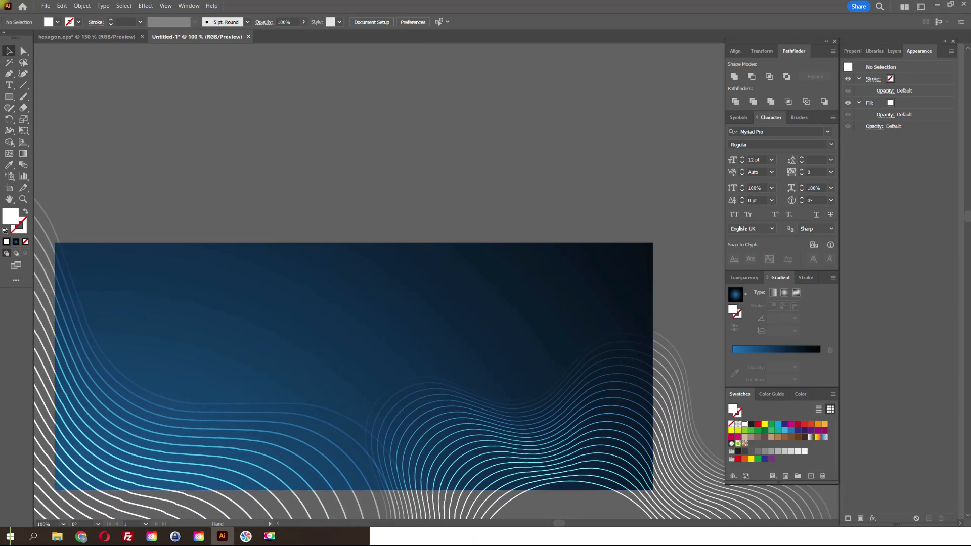
pyautogui.scroll(-2, 401, 207)
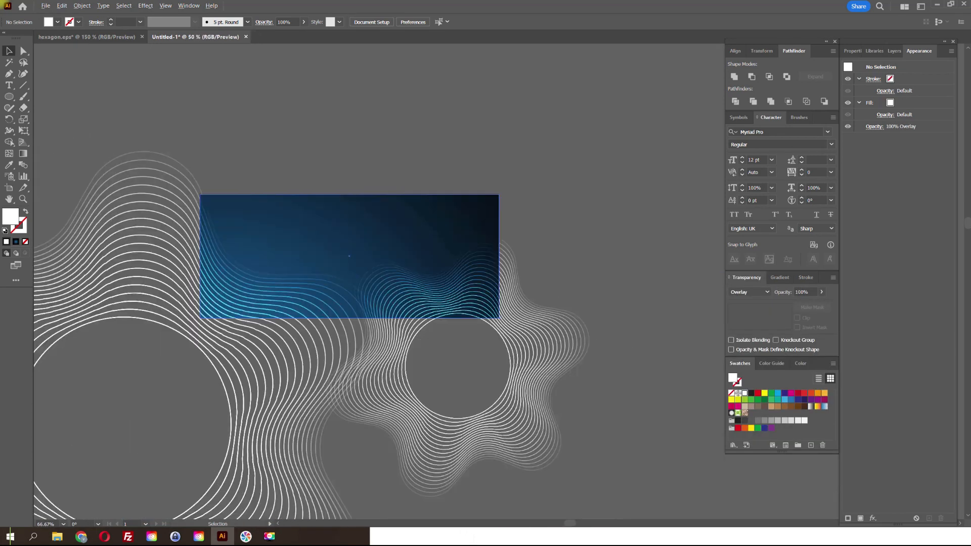
pyautogui.moveTo(401, 208); pyautogui.dragTo(396, 221)
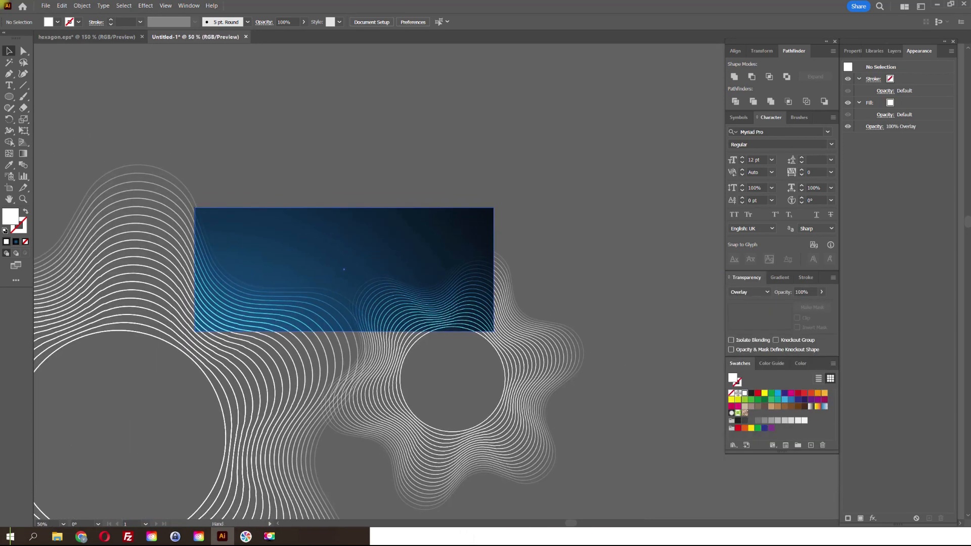